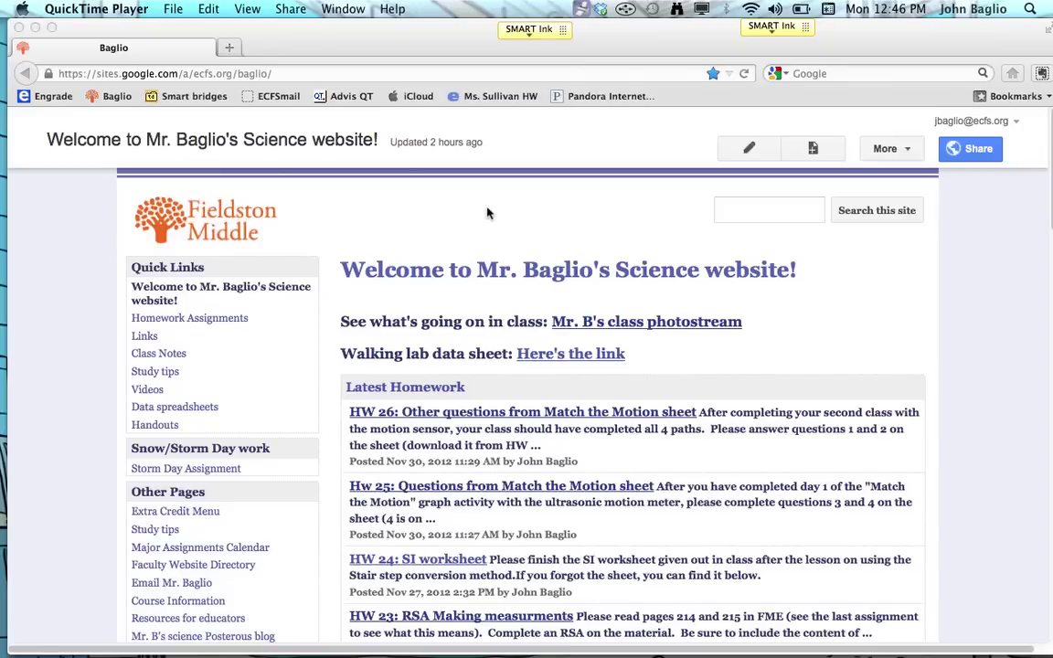
Open the 'Walking lab data sheet' link on the class website.
left_click(569, 360)
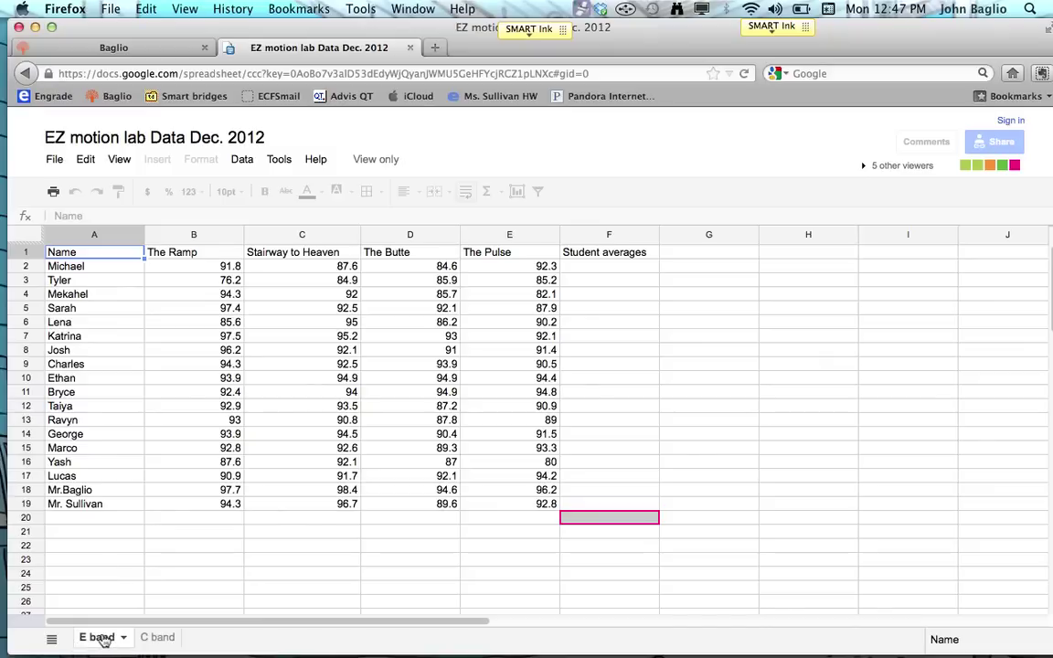
Show the C band sheet with each student's four lab run scores.
left_click(160, 640)
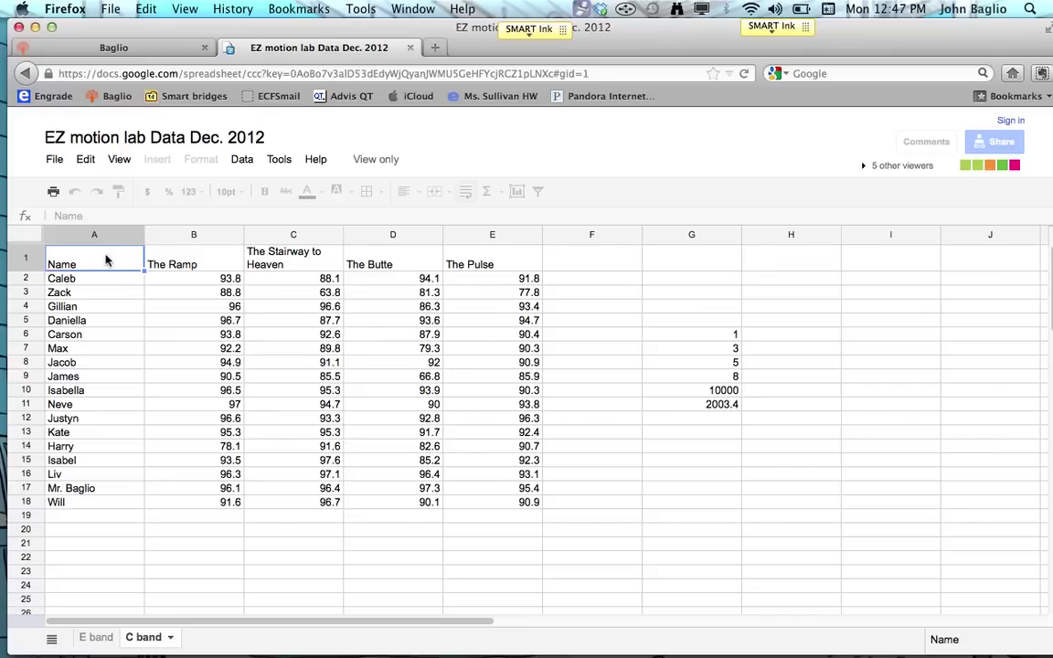
Select A1:E18 on the C band sheet and copy it with Edit > Copy.
left_click(105, 260)
left_click_drag(105, 261, 514, 505)
key("super+c")
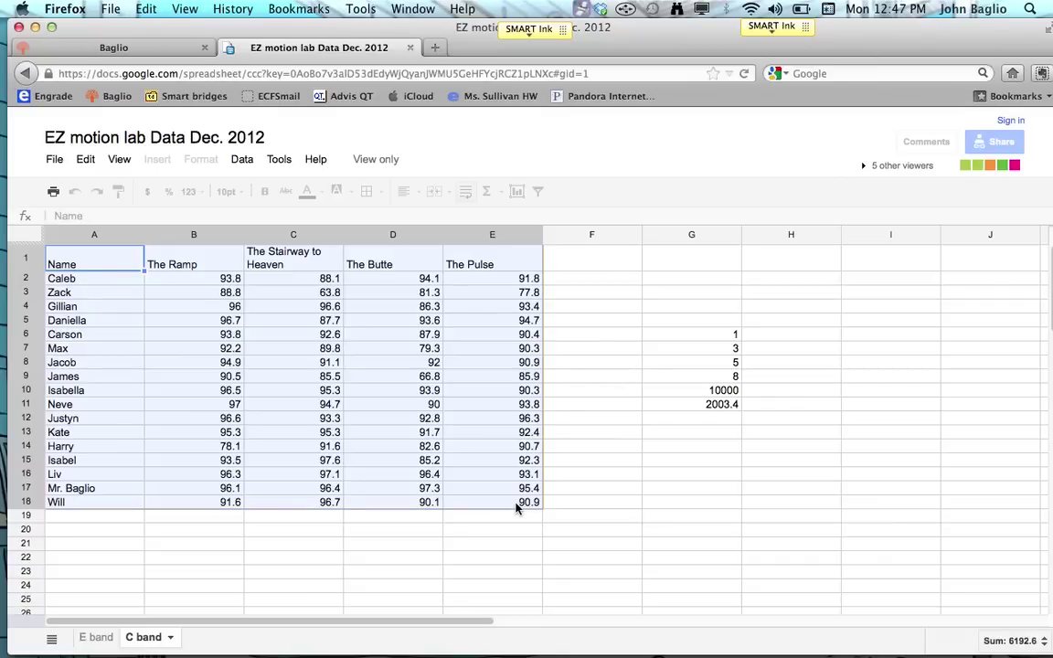
left_click(151, 9)
left_click(151, 9)
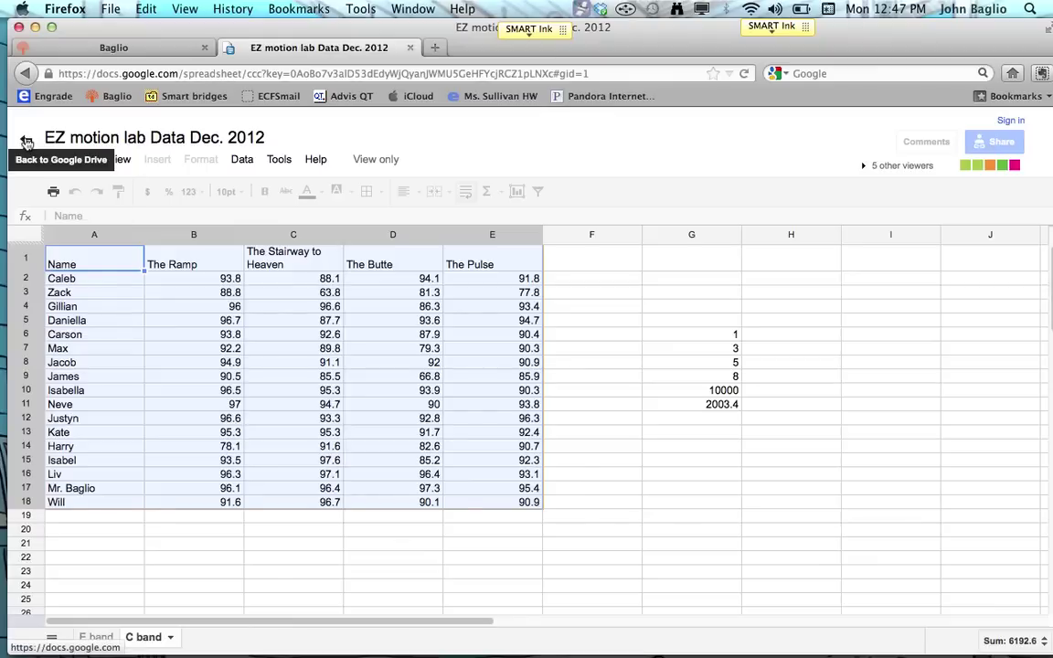
Return to Google Drive and create a new spreadsheet from CREATE > Spreadsheet.
left_click(27, 143)
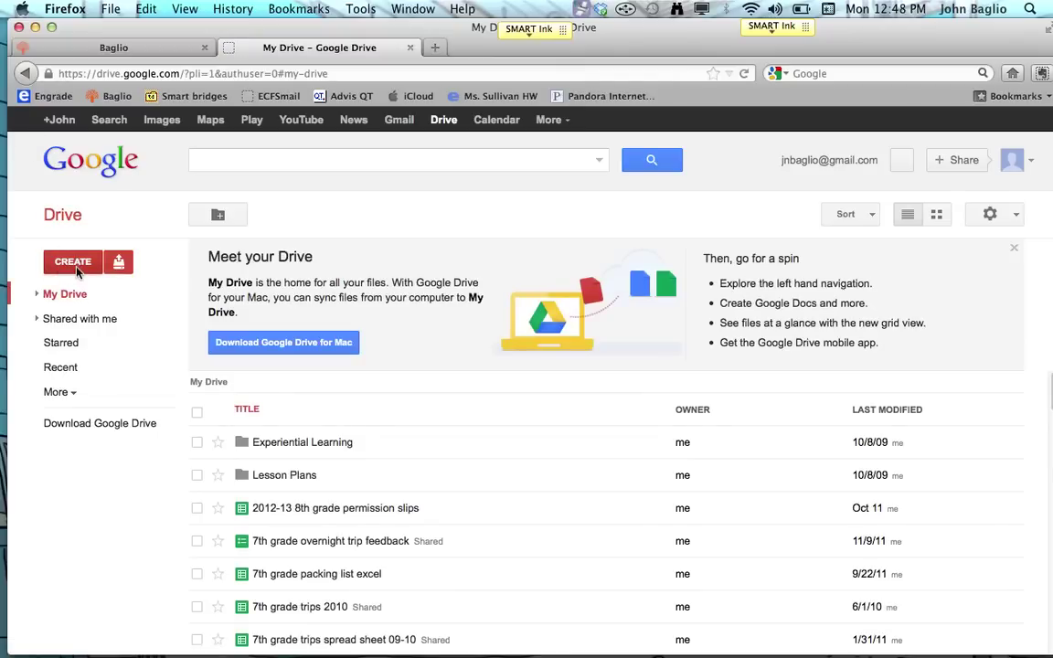
left_click(76, 267)
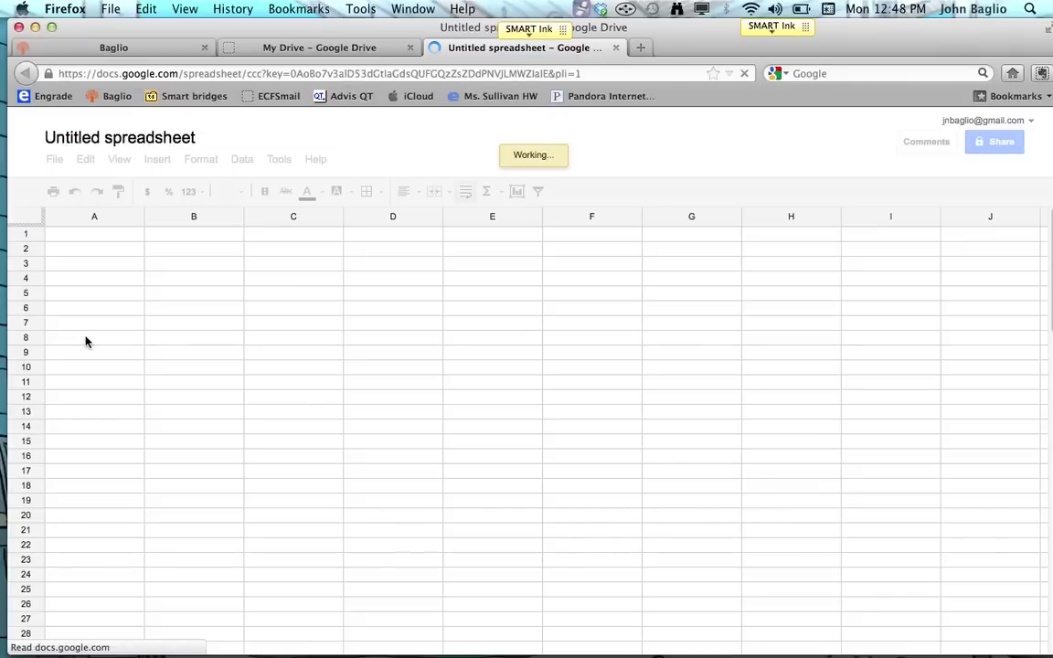
Rename the untitled spreadsheet to 'My Data Analysis of walking lab (hw 27)'.
left_click(104, 140)
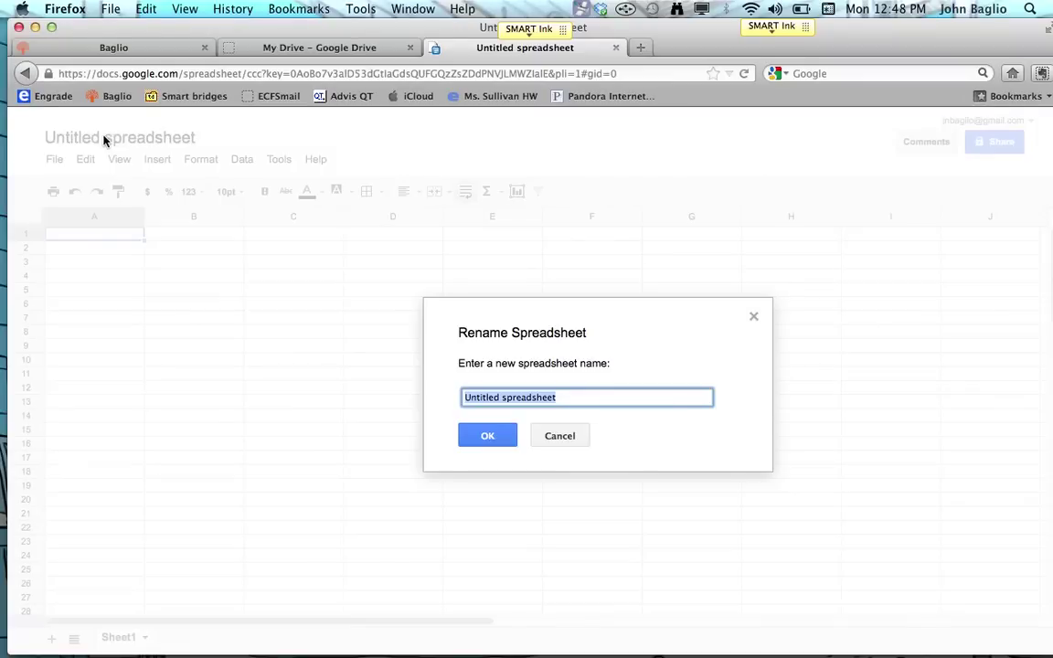
key("BackSpace")
type("My")
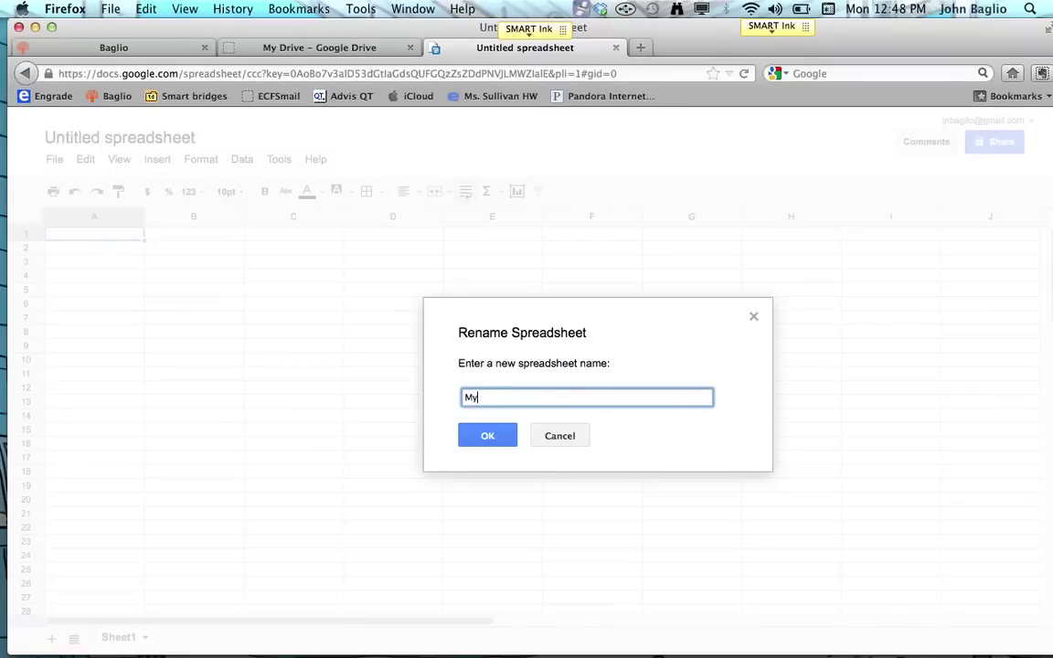
type(" Data Analysis of walking lab")
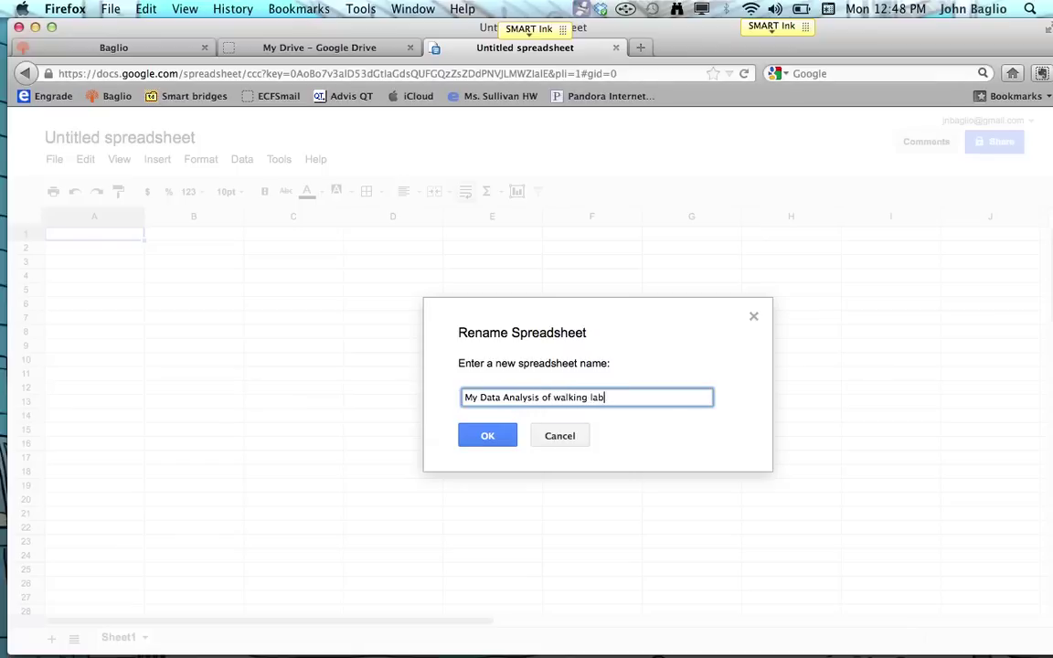
type(" (hw 27)")
left_click(498, 440)
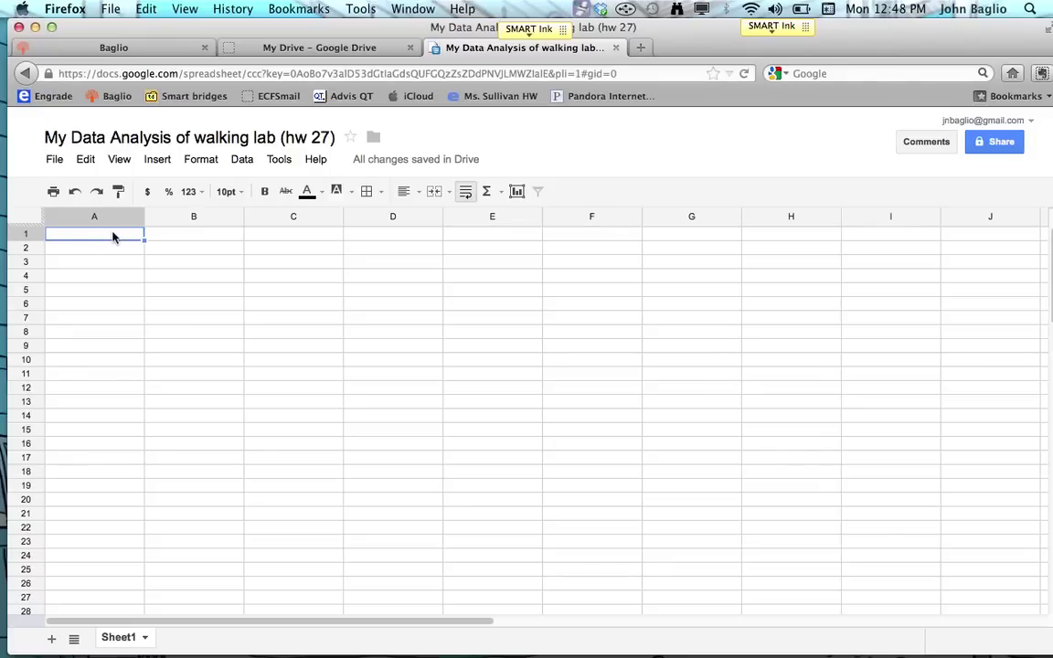
Paste the copied table at A1 and enter the label 'Averages:' in A19.
key("super+v")
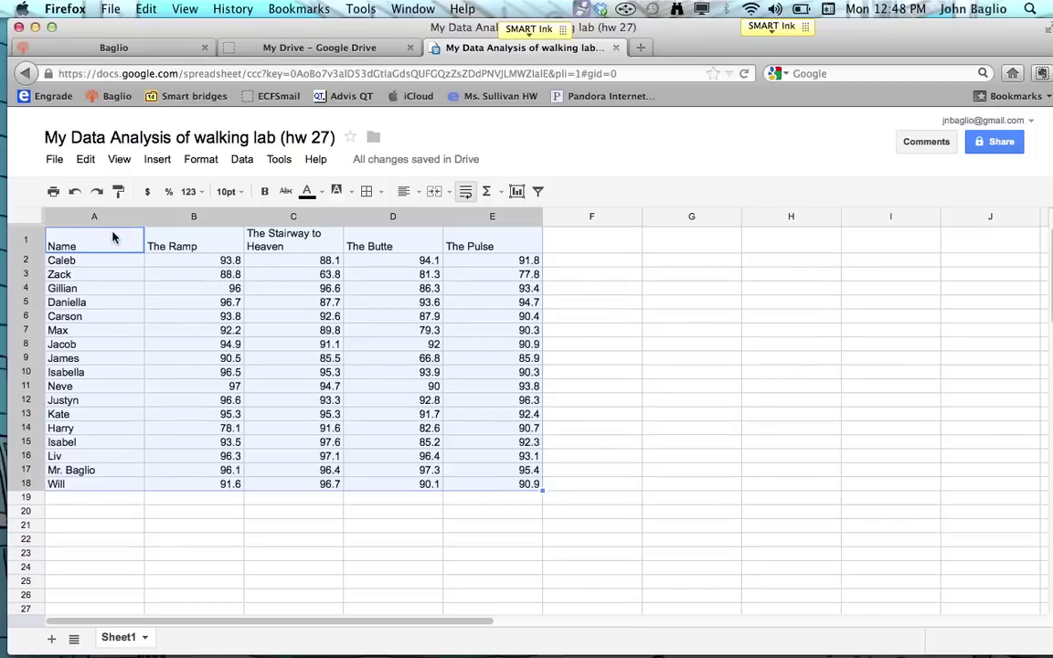
left_click(618, 320)
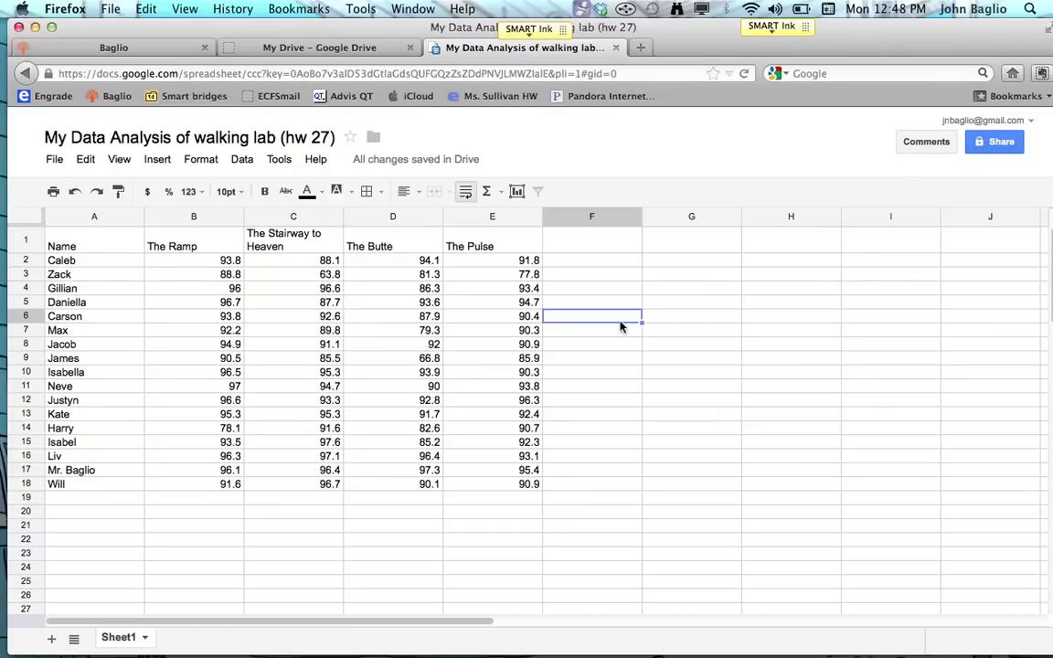
left_click(471, 500)
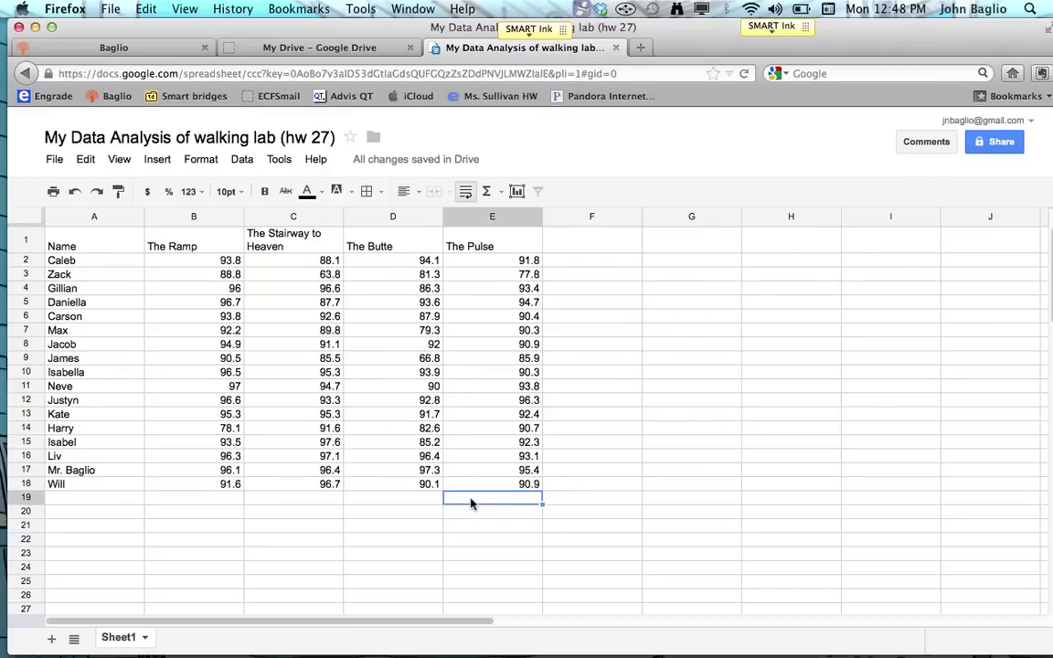
left_click(96, 499)
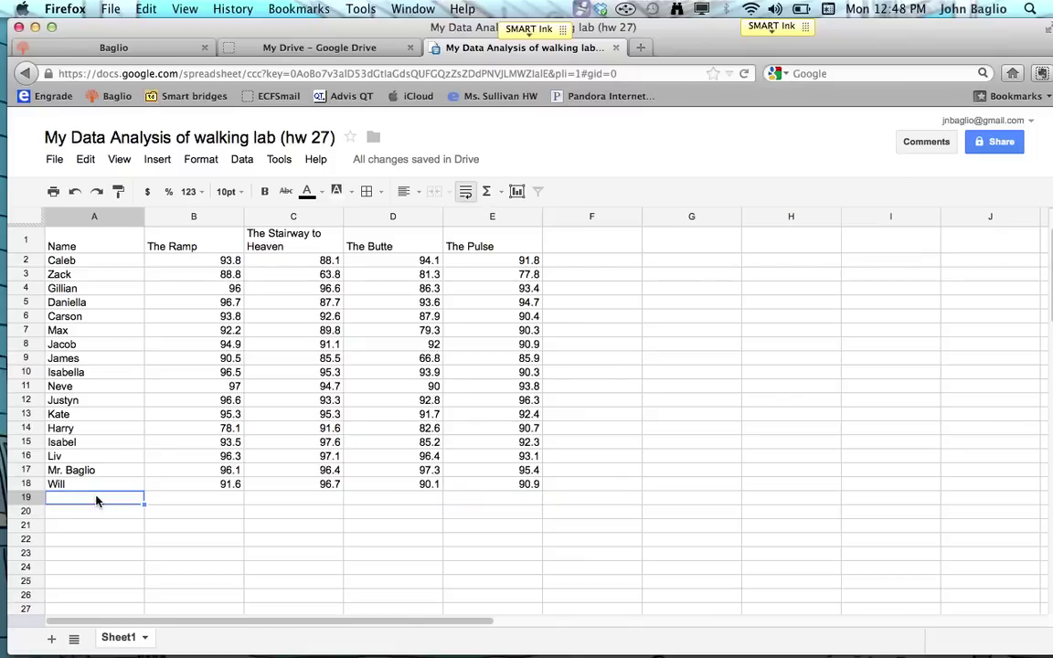
type("Aver")
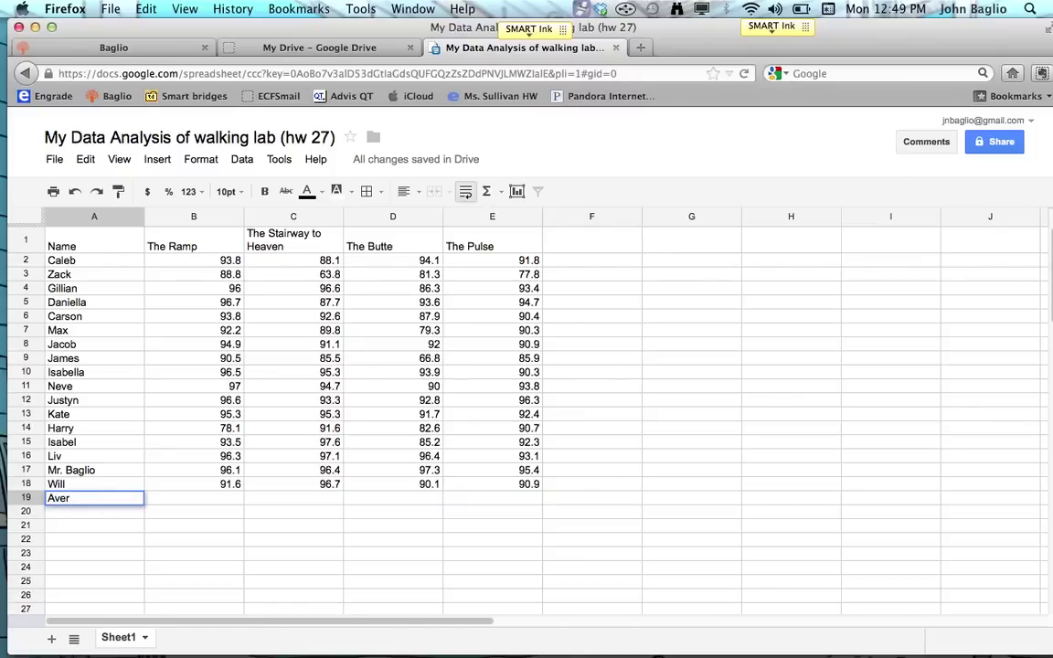
type("ages:")
Enter =AVERAGE(B2:B18) in B19 to average The Ramp scores.
left_click(194, 500)
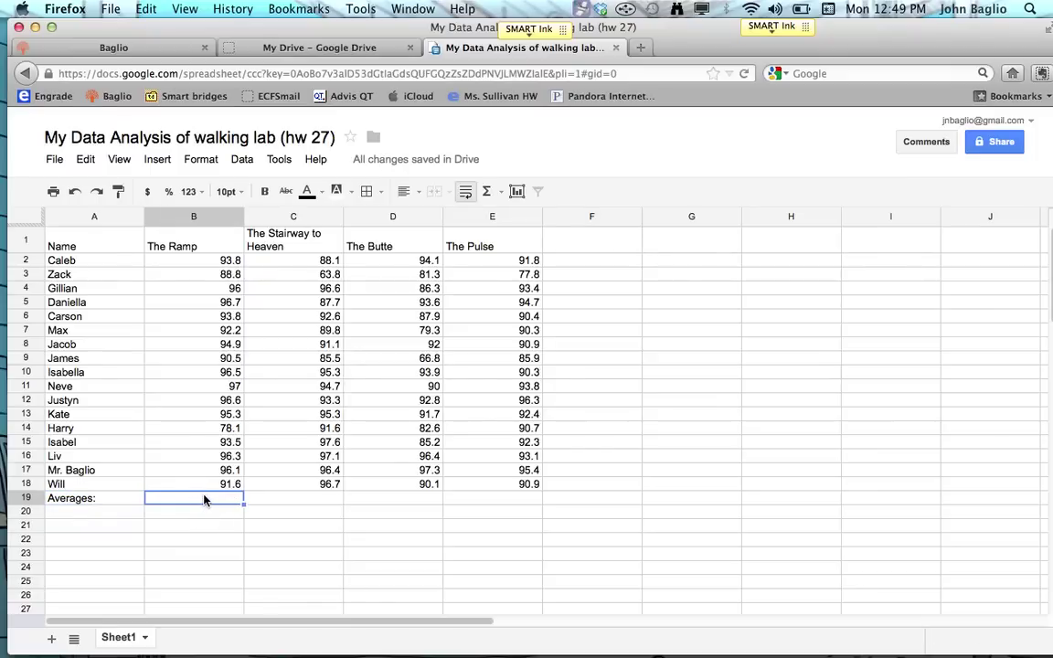
type("=")
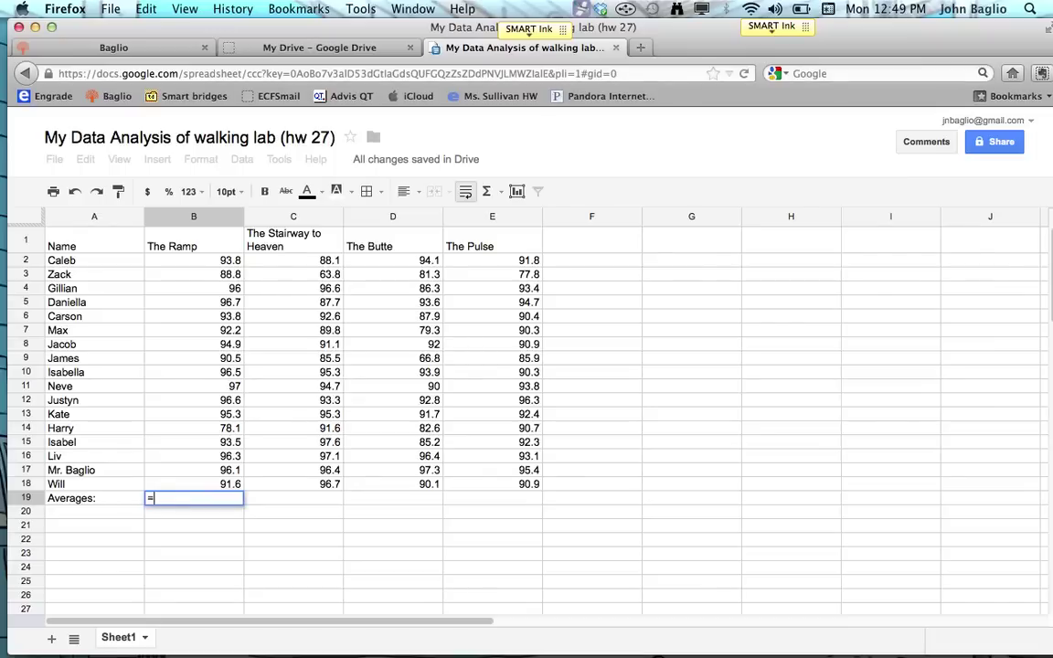
type("aver")
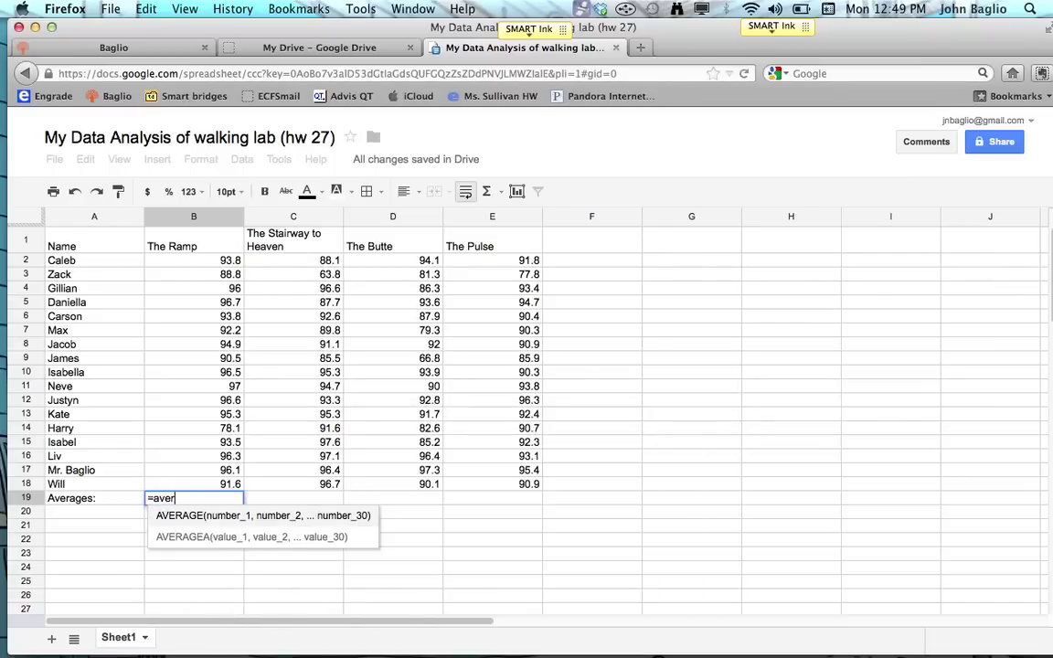
type("a")
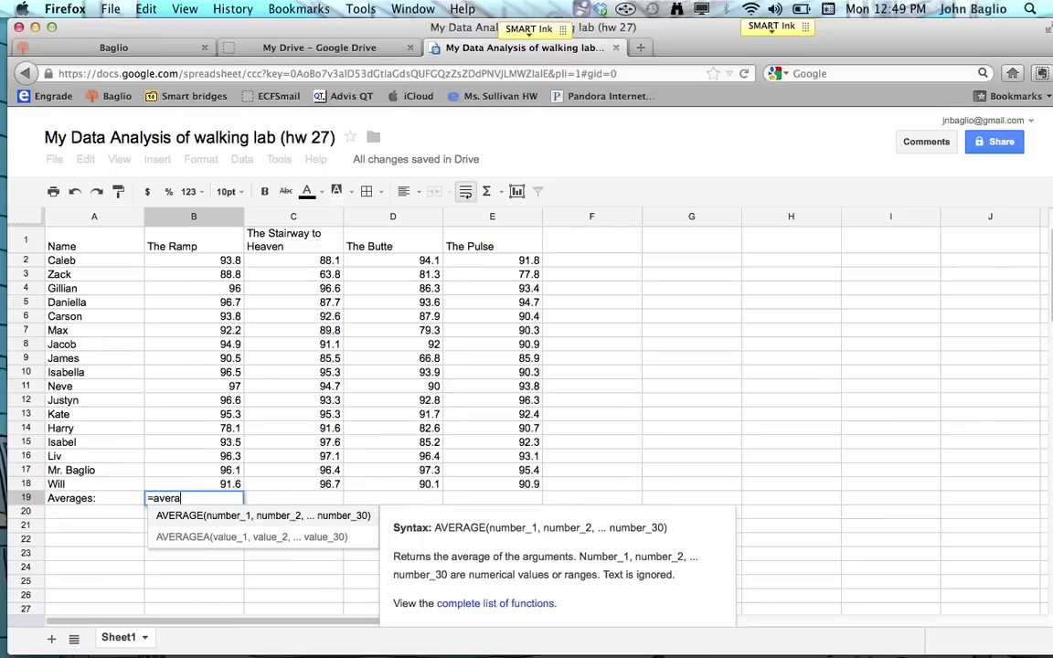
left_click(190, 521)
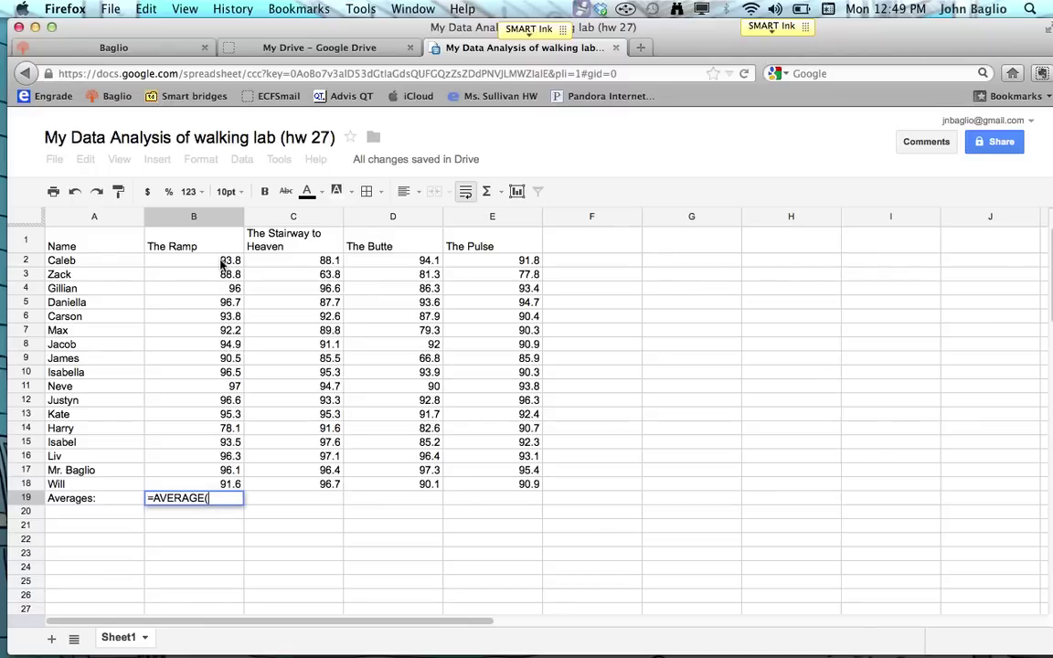
left_click_drag(221, 262, 195, 482)
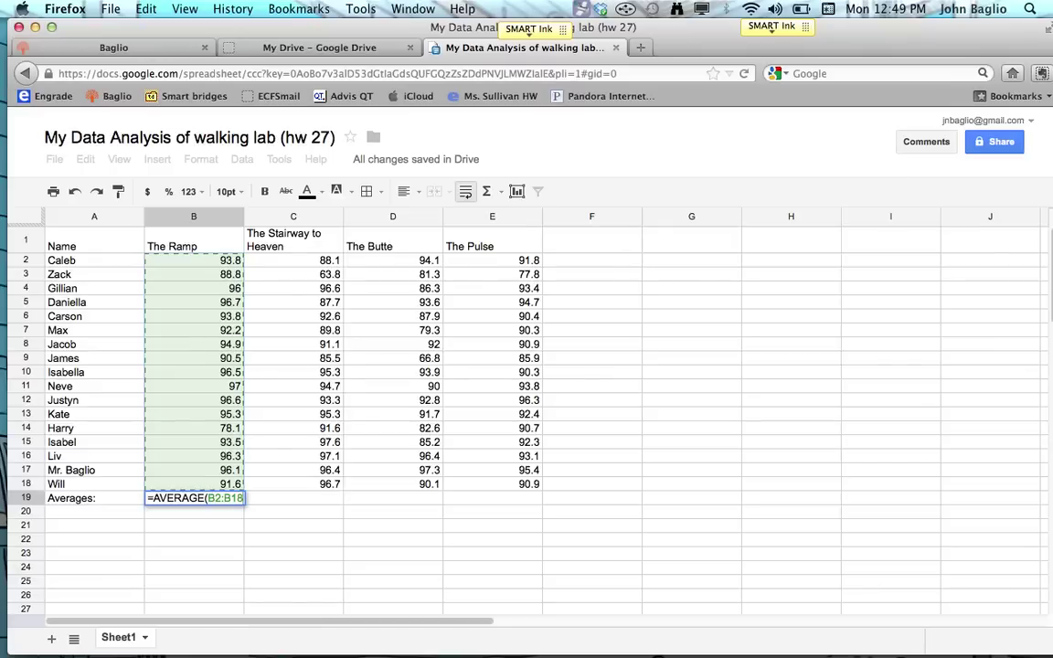
type(")")
key("Return")
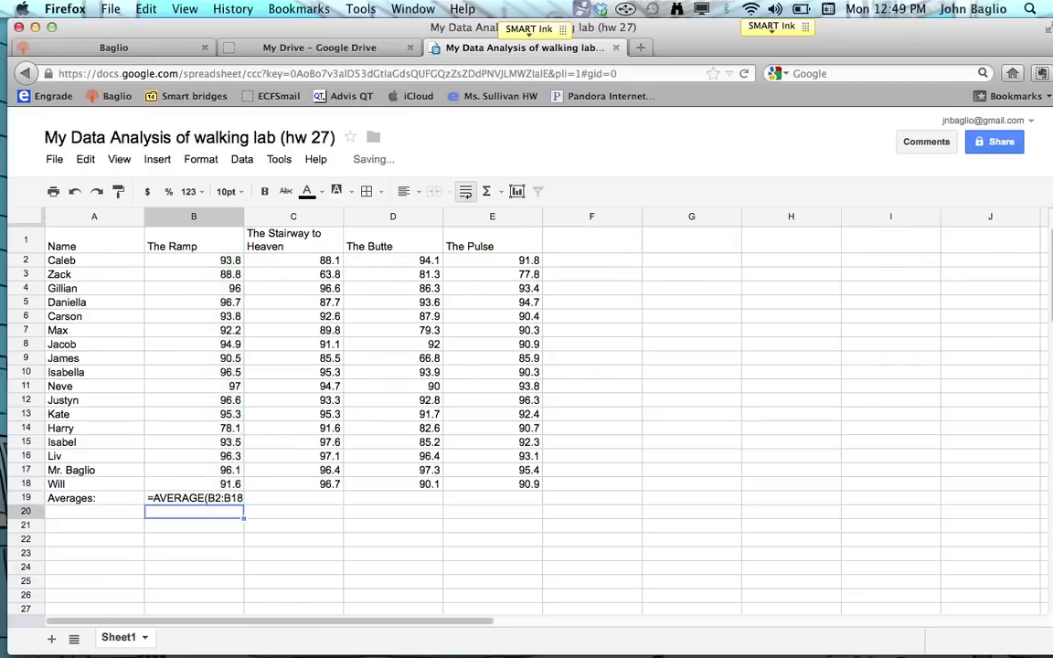
left_click(157, 501)
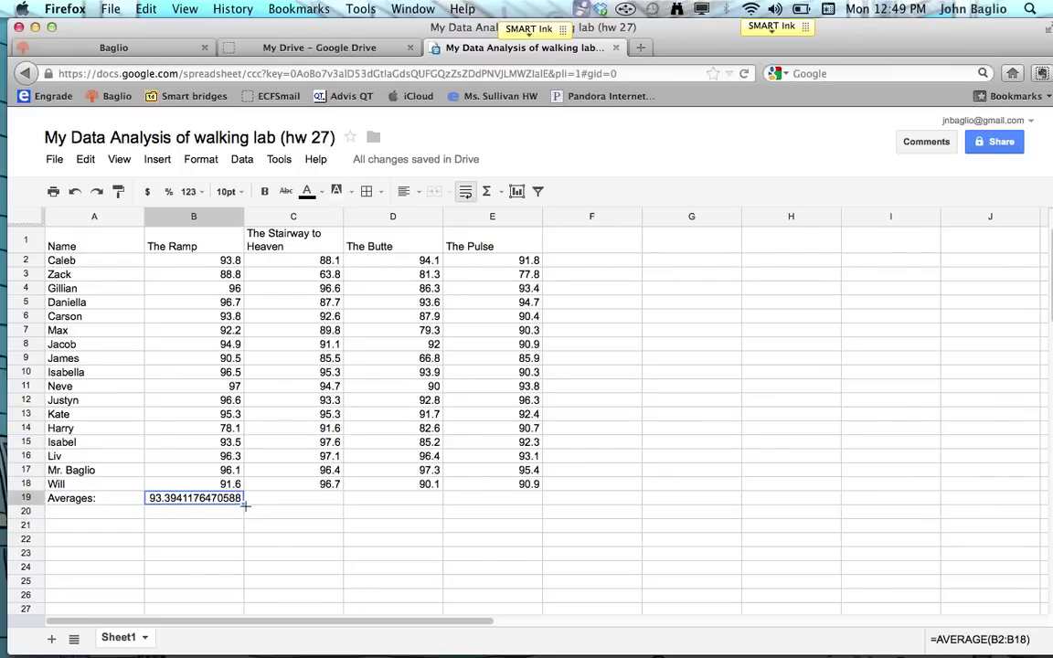
Fill the B19 average formula right through C19:E19.
left_click_drag(244, 502, 502, 497)
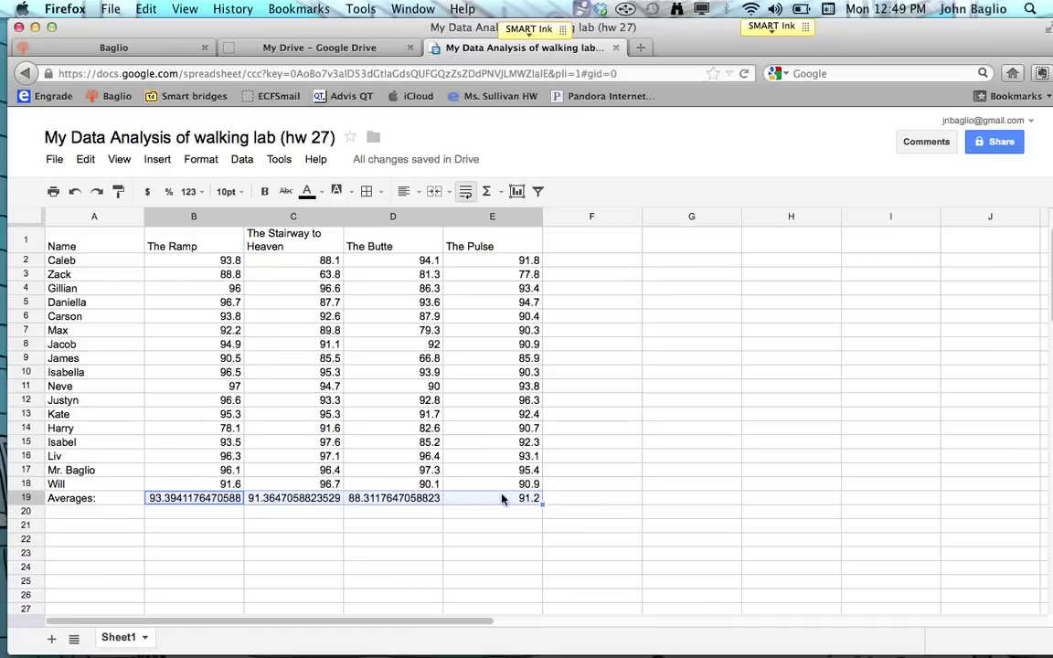
Show the B19:E19 averages with 1 decimal place.
left_click(204, 193)
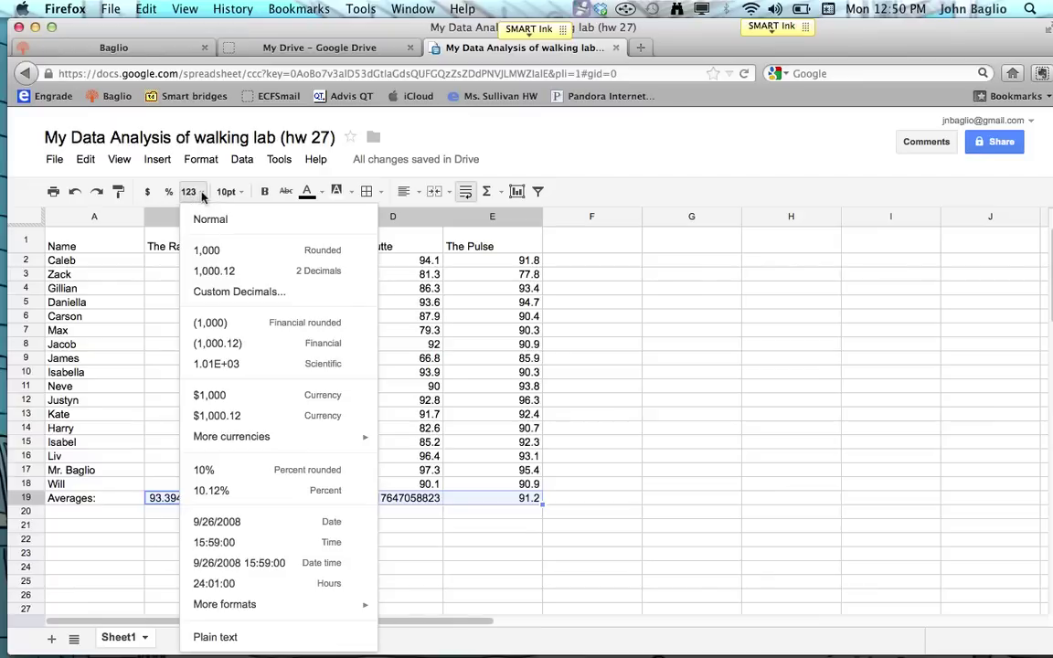
left_click(238, 300)
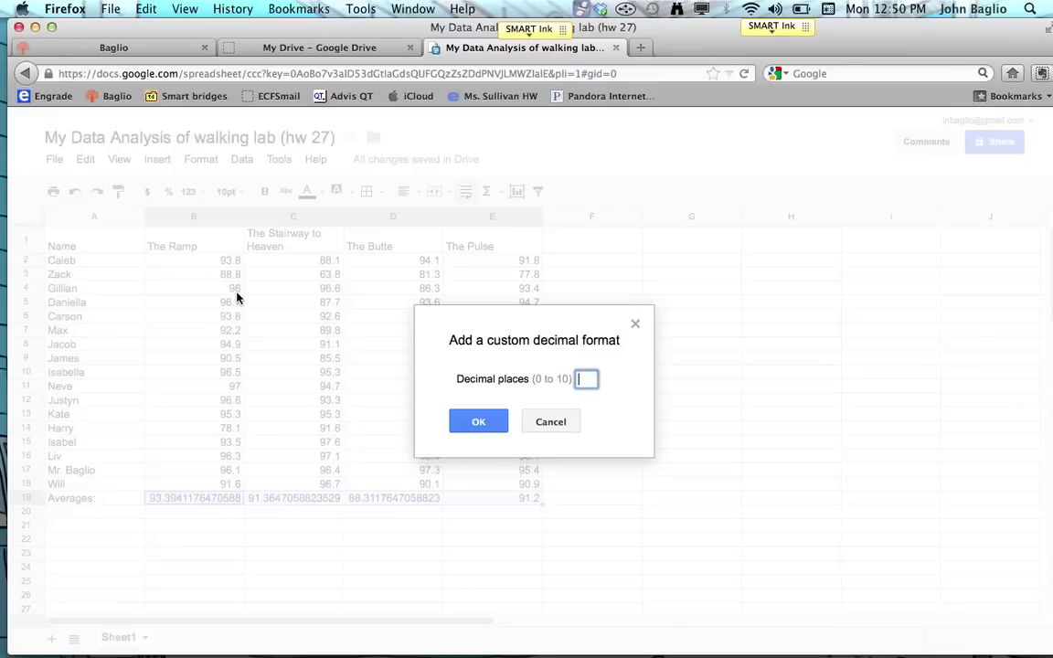
type("1")
left_click(477, 423)
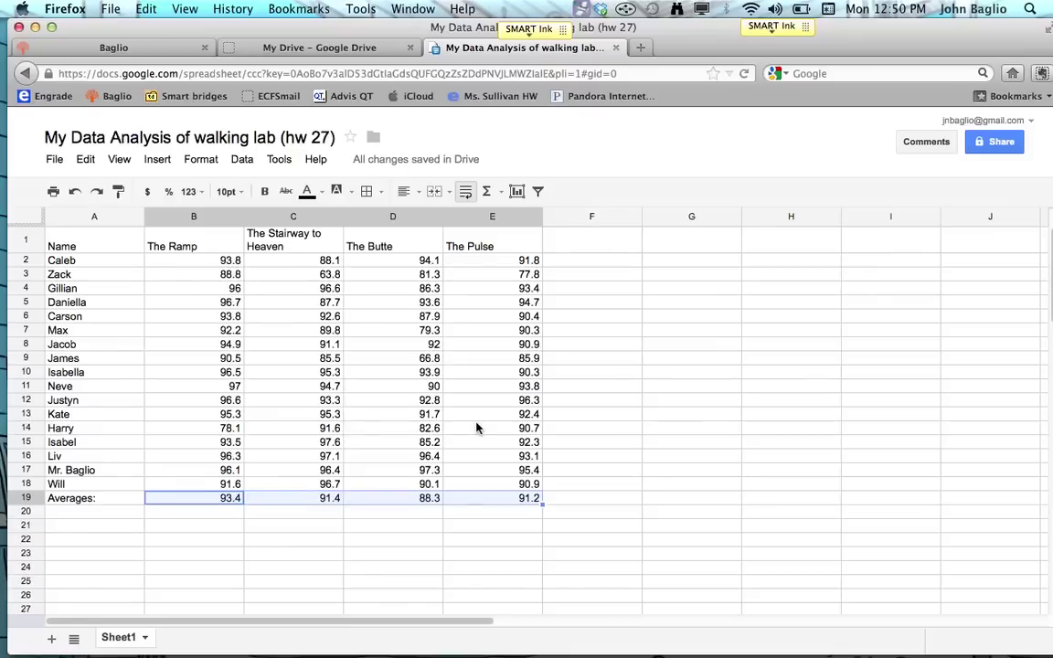
Make the text of the Averages row A19:E19 red.
left_click(114, 500)
left_click_drag(114, 500, 521, 497)
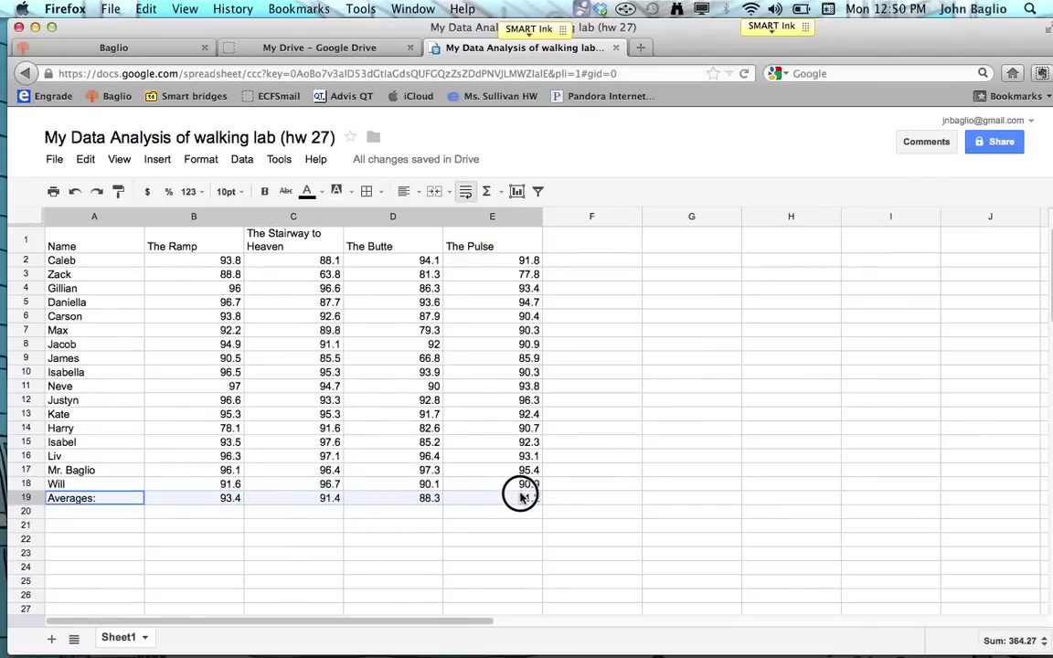
left_click(306, 192)
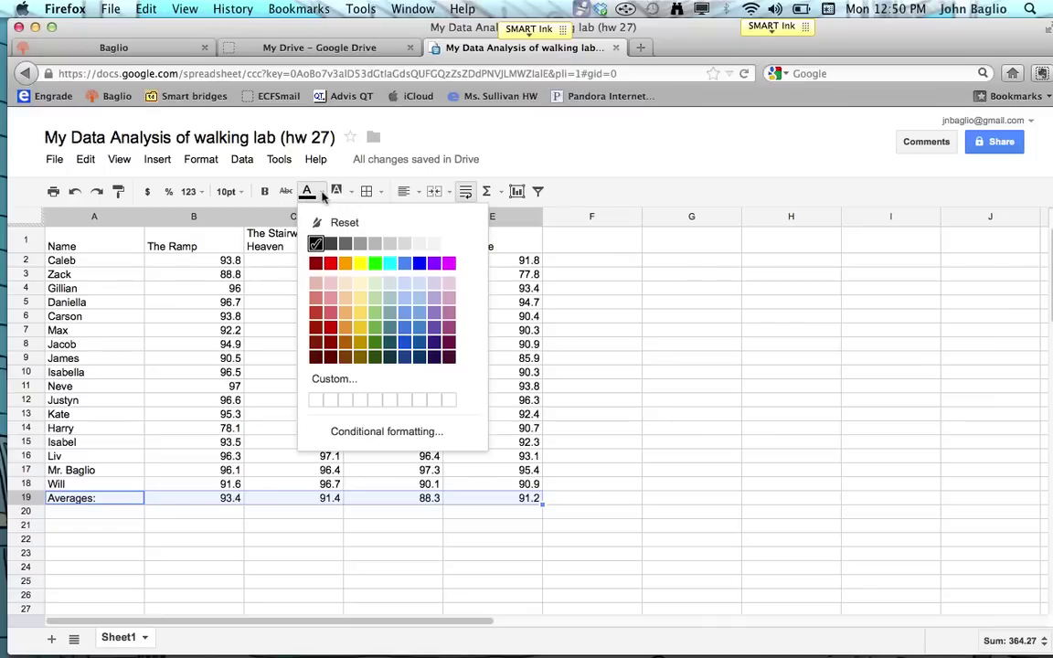
left_click(330, 264)
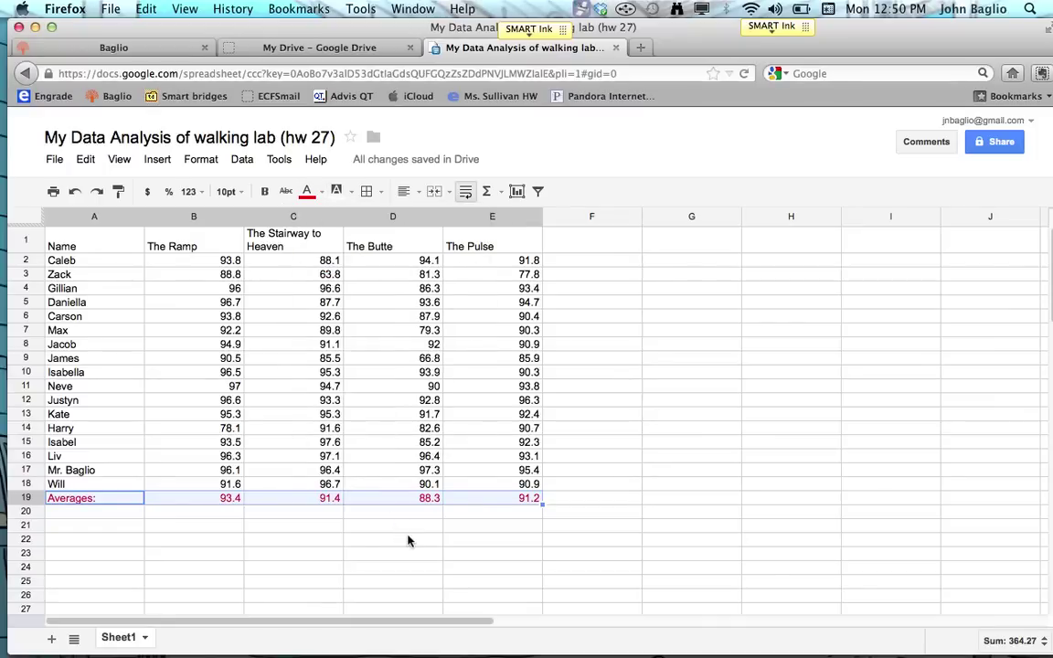
Enter the heading 'Averages' in F1.
left_click(641, 245)
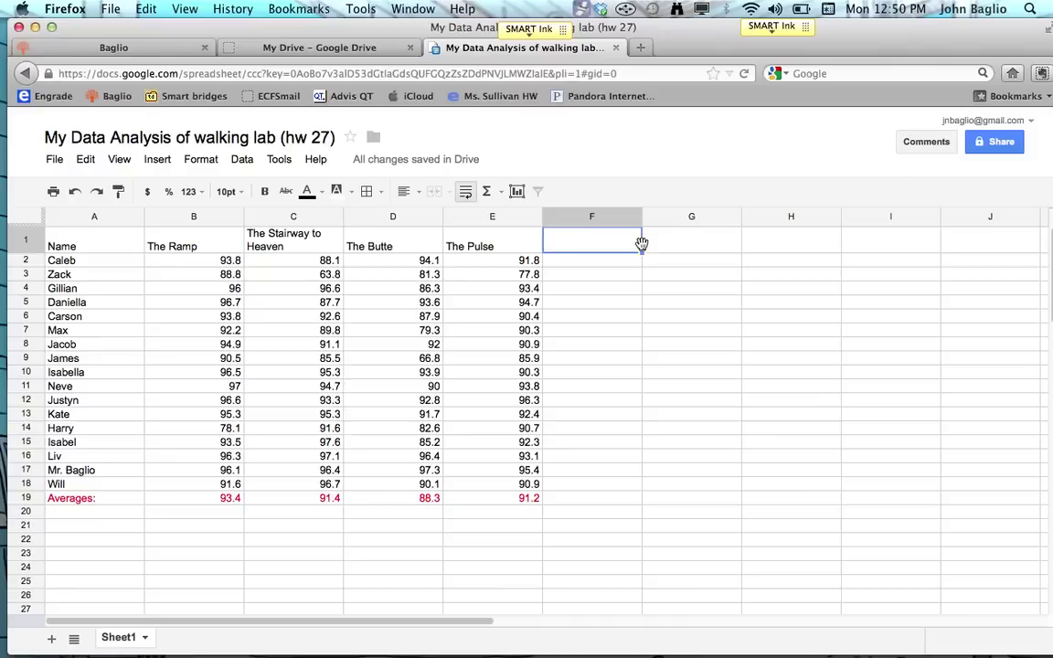
type("Averag")
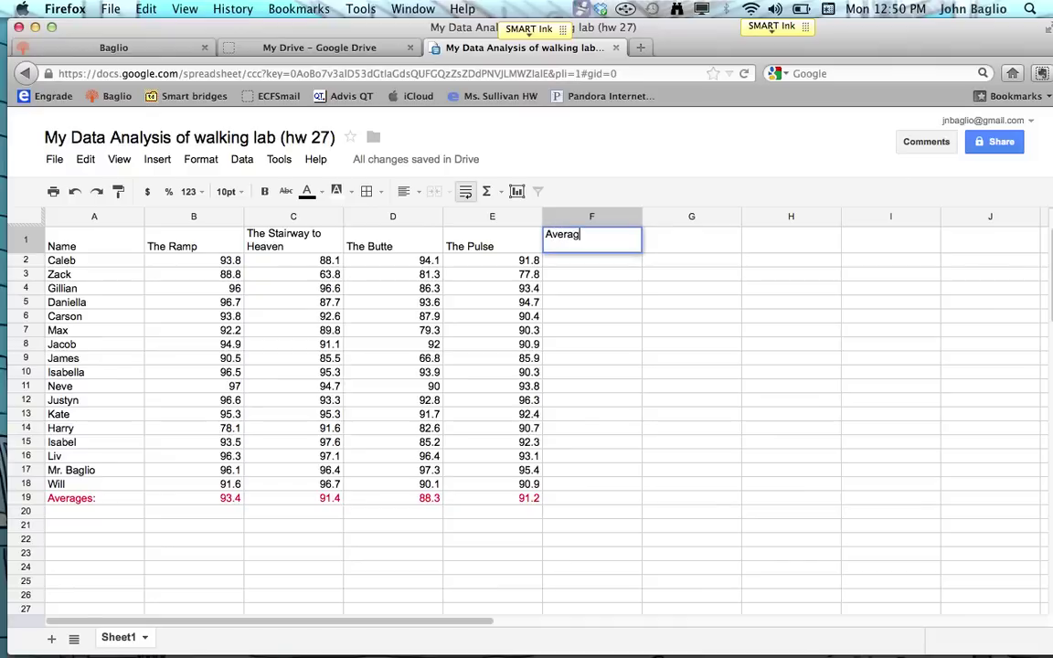
type("es")
key("Return")
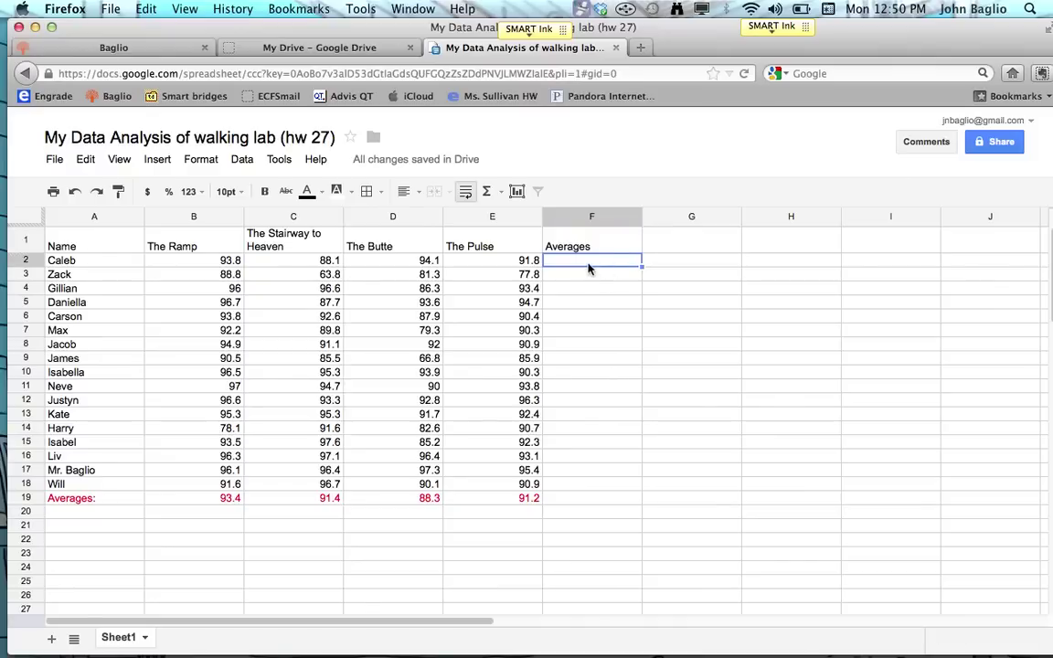
Enter =AVERAGE(B2:E2) in F2 to average the first student's four walks.
type("=av")
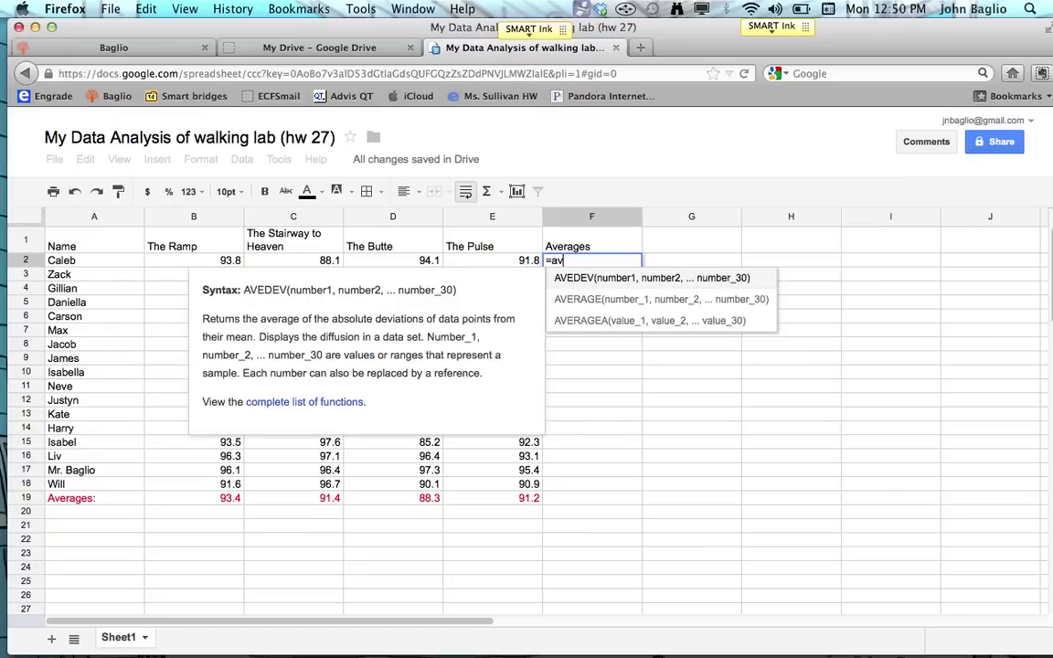
left_click(582, 299)
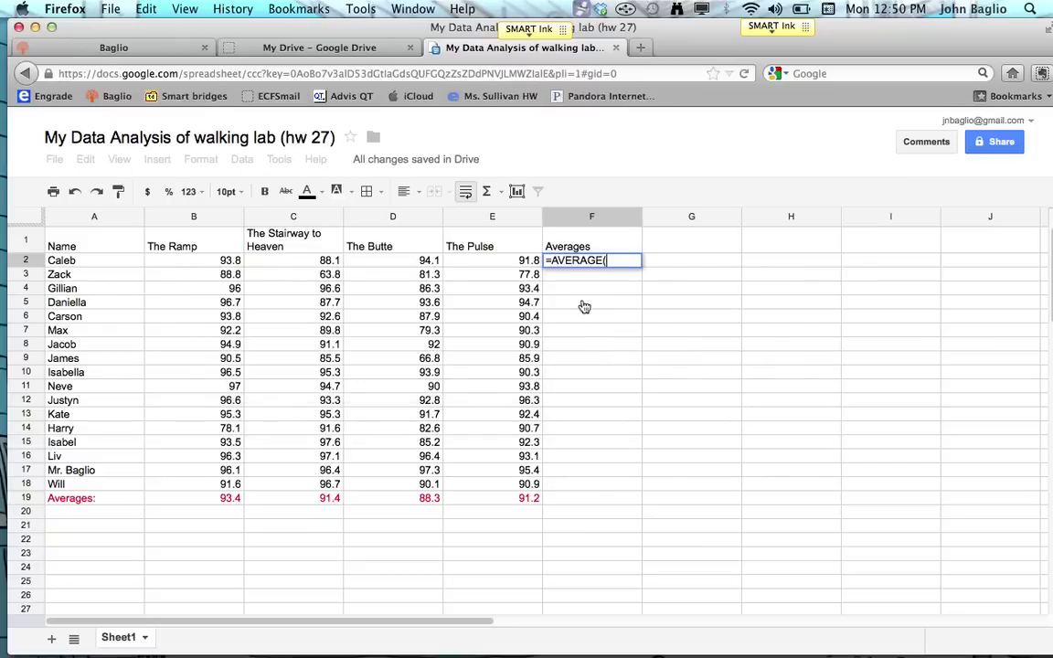
left_click_drag(197, 261, 479, 271)
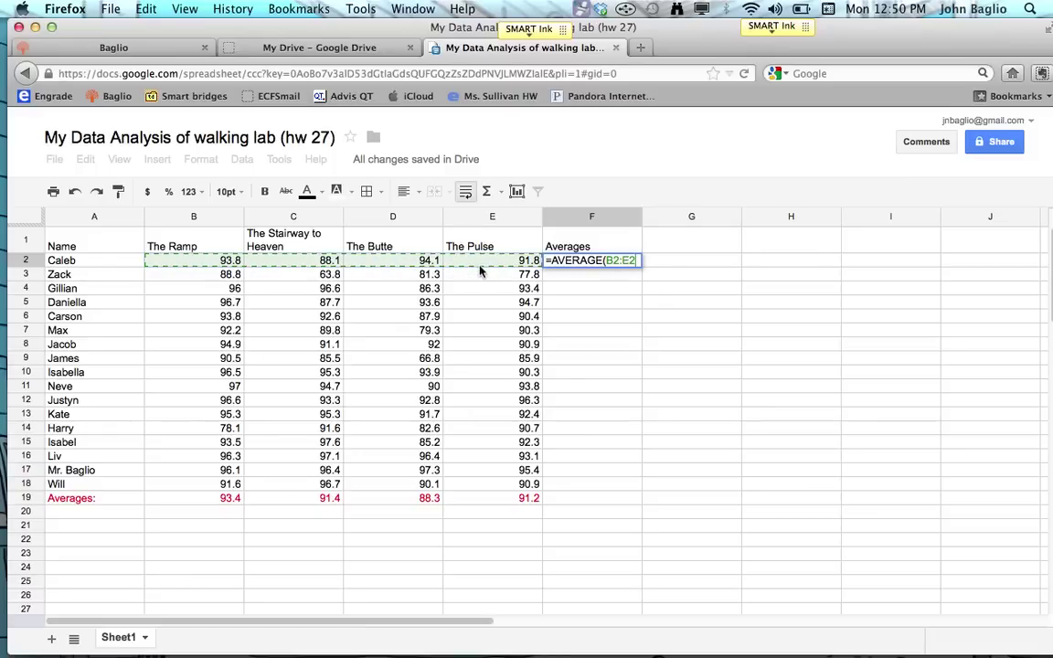
type(")")
key("Return")
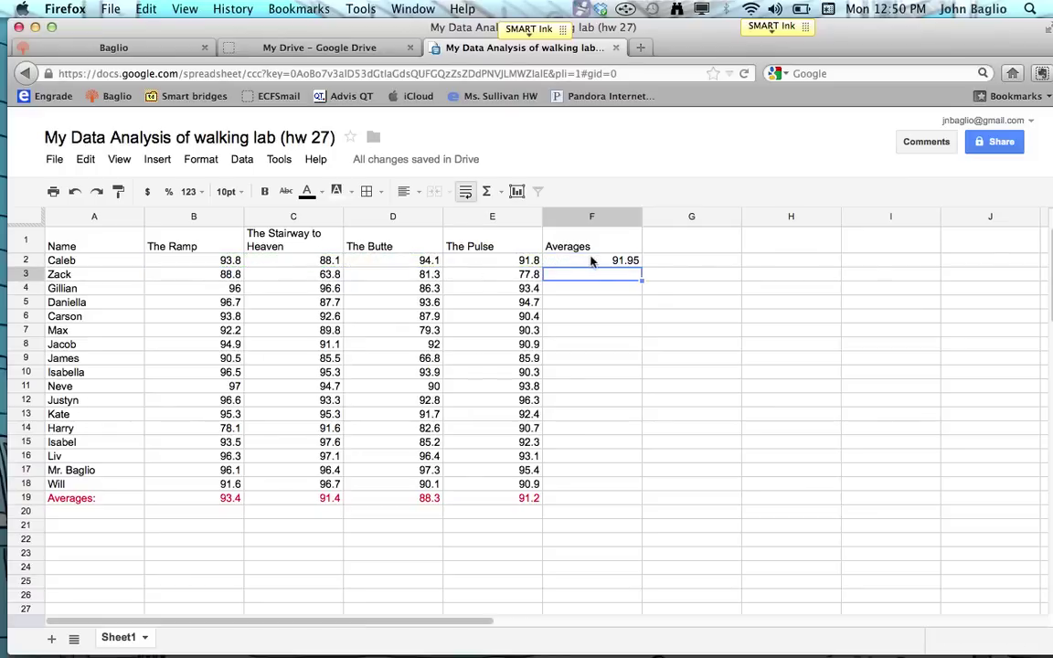
Fill the F2 average formula down to F19 and format those averages to 1 decimal place.
left_click(594, 262)
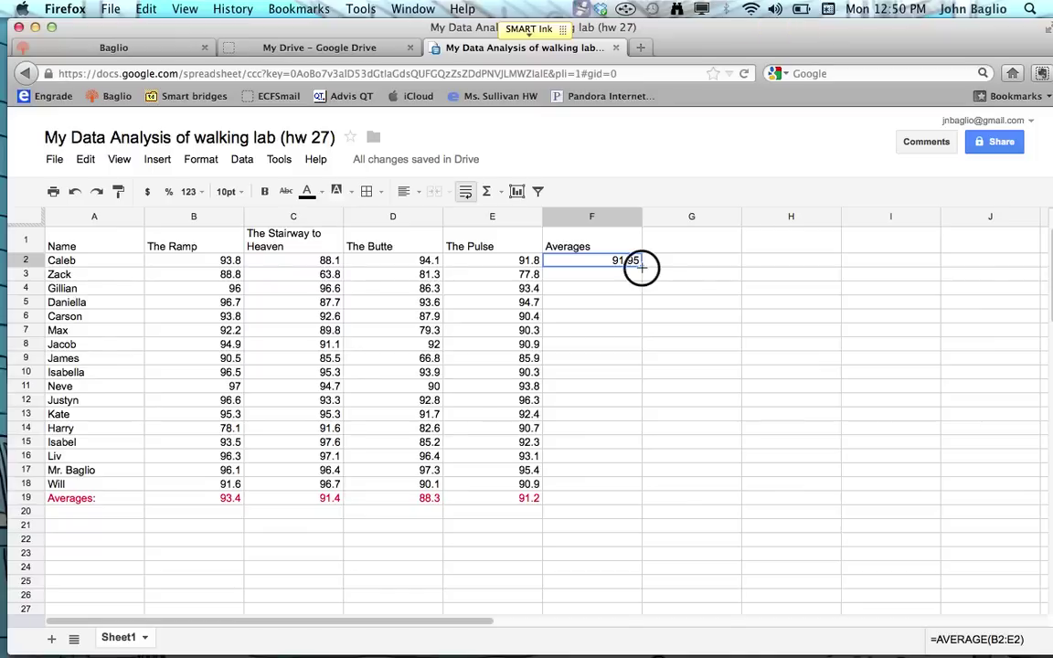
left_click_drag(642, 266, 618, 497)
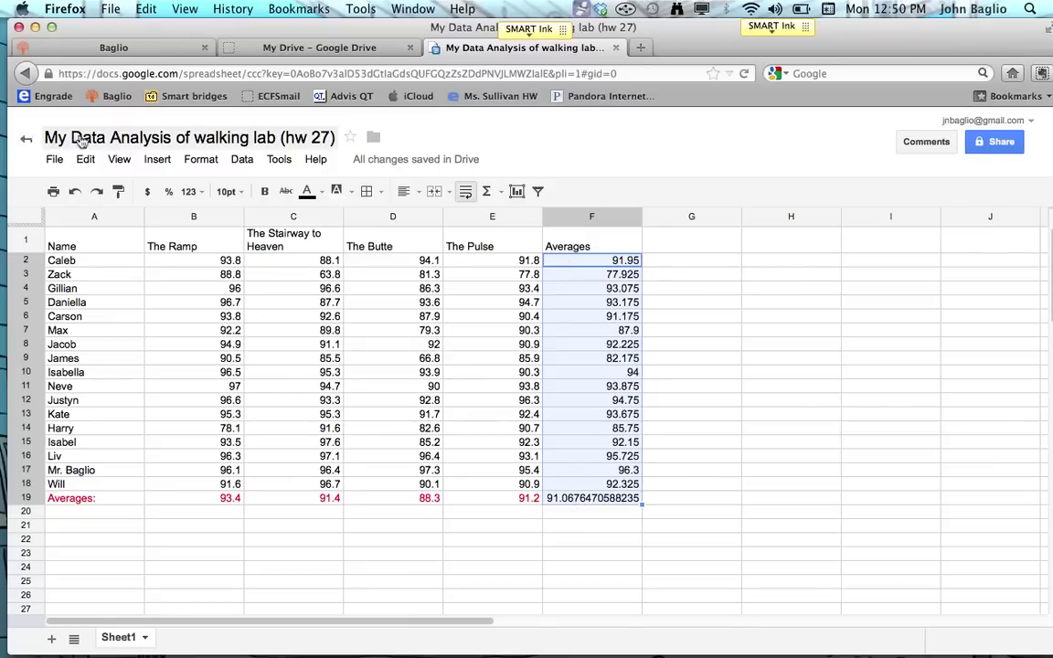
left_click(189, 191)
left_click(233, 291)
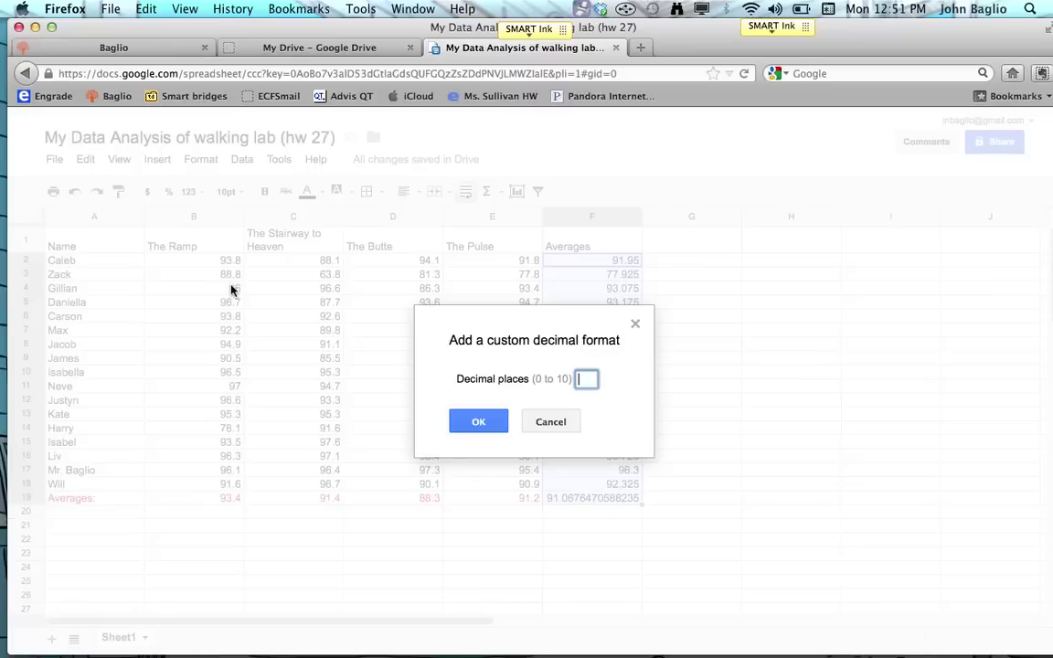
type("1")
left_click(480, 422)
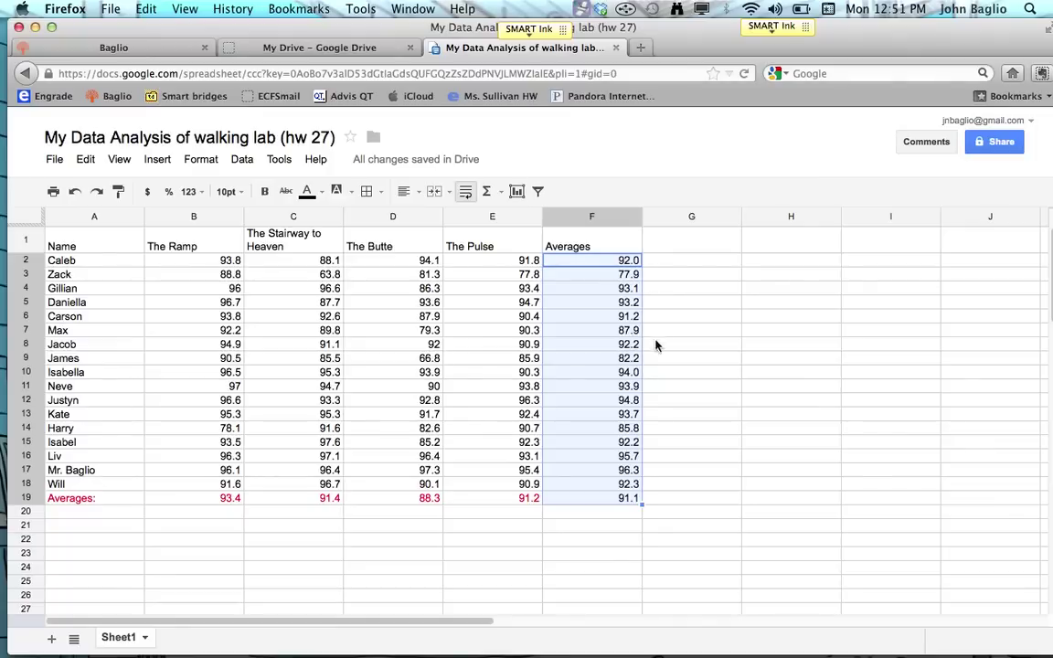
Enter the label 'Medians:' in cell A21.
left_click(536, 528)
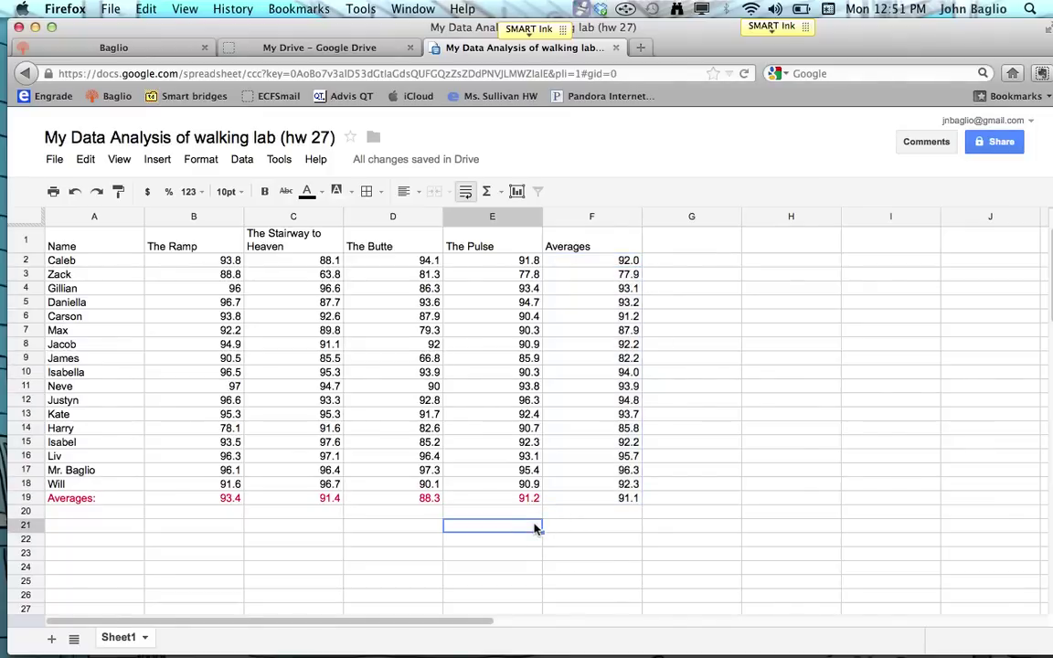
left_click(78, 528)
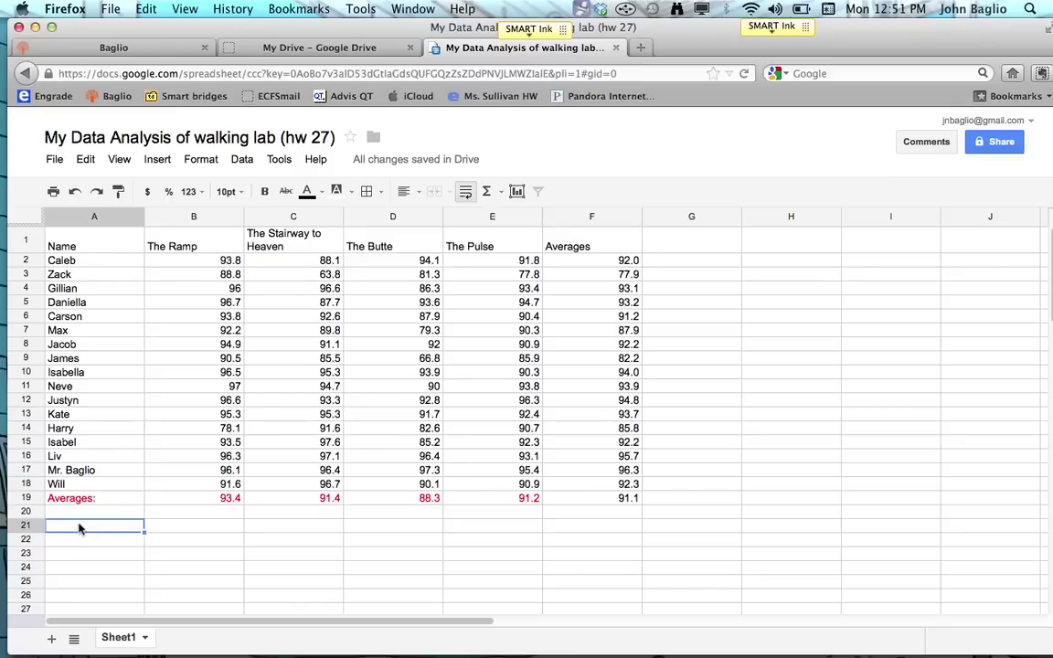
type("M")
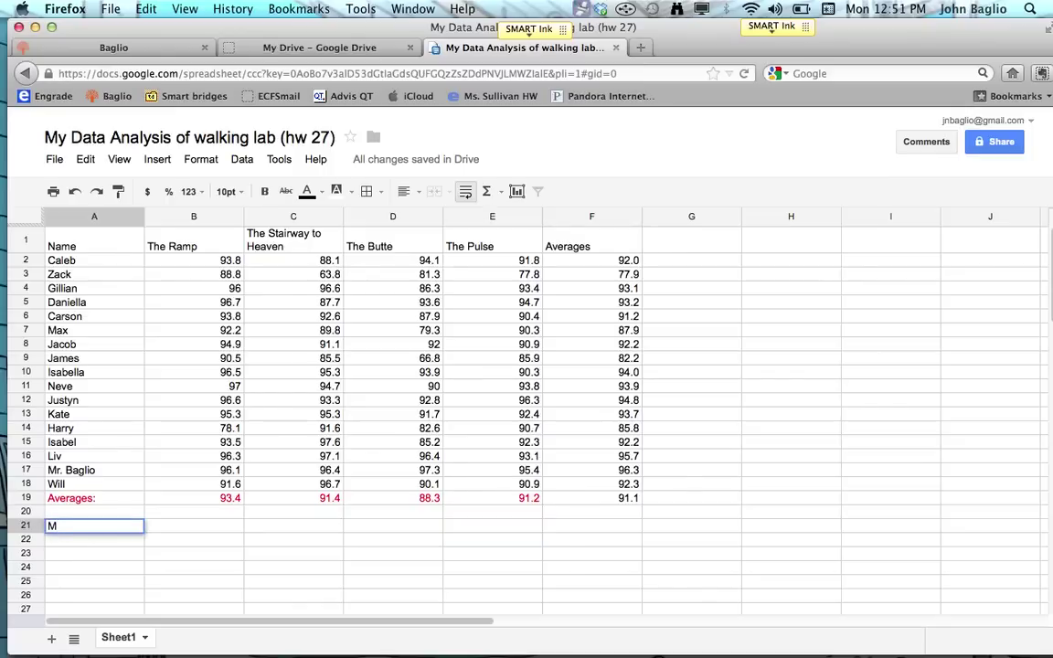
type("edians:")
Enter =MEDIAN(B2:B18) in B21 to show The Ramp's median of 94.9.
left_click(203, 528)
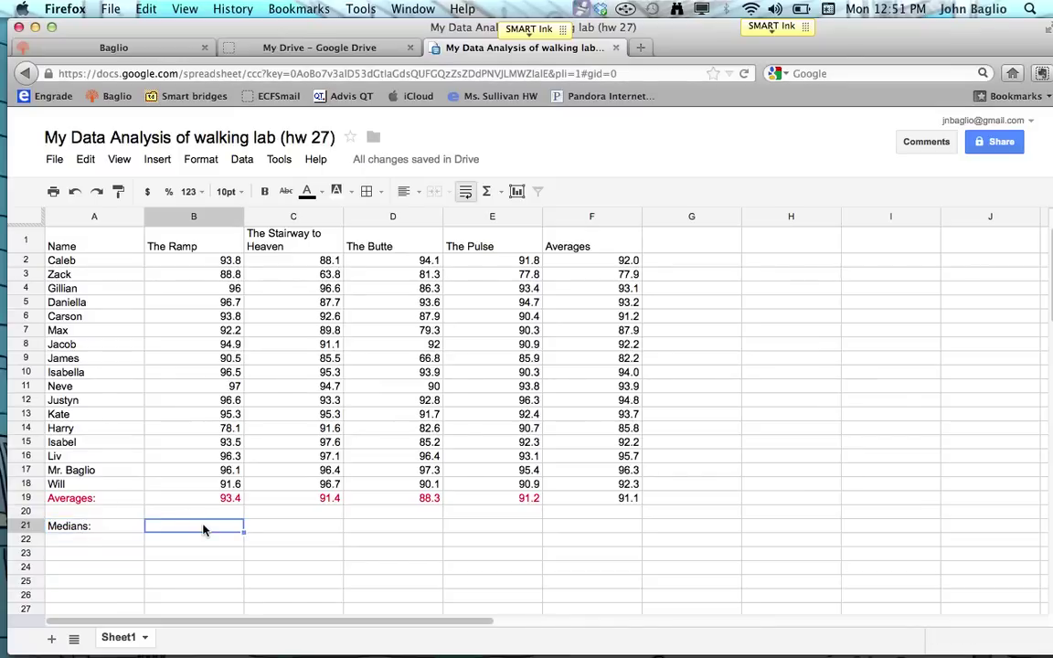
type("=")
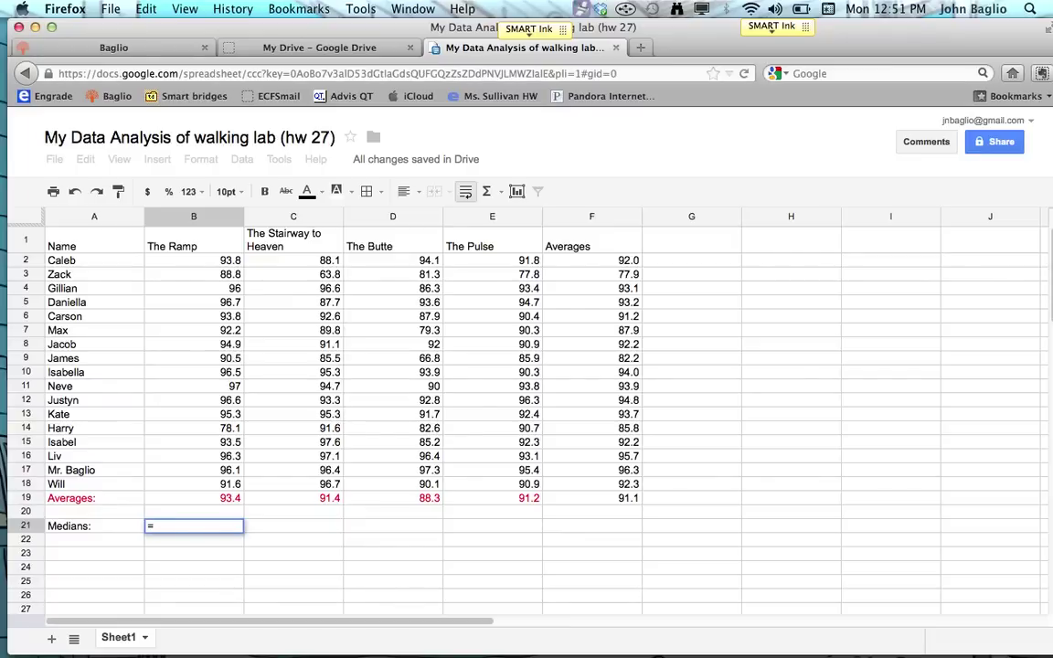
type("med")
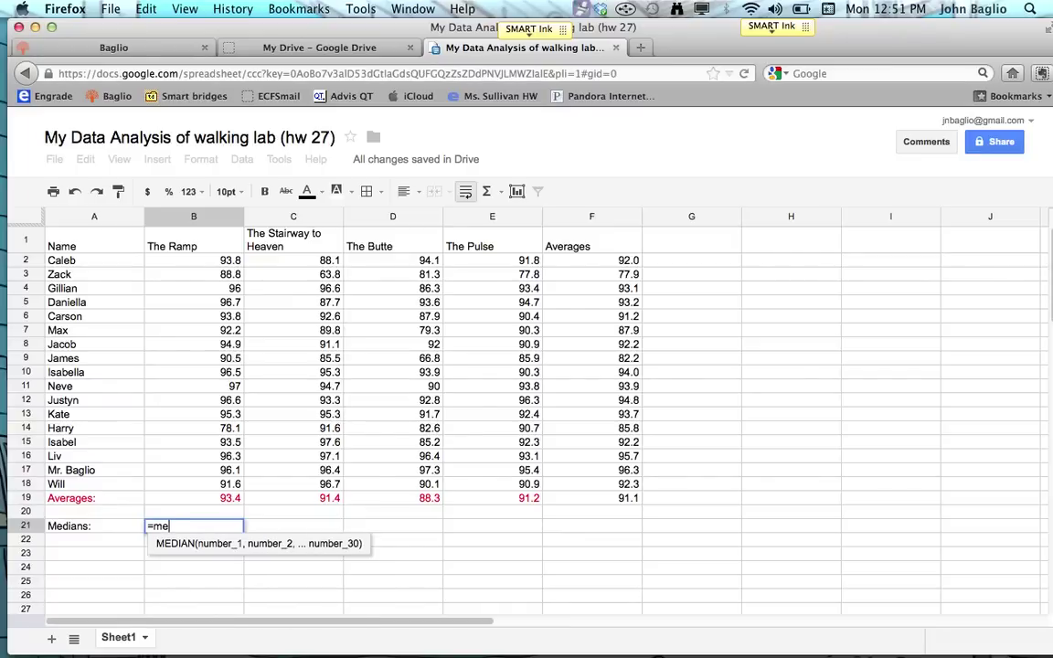
left_click(188, 543)
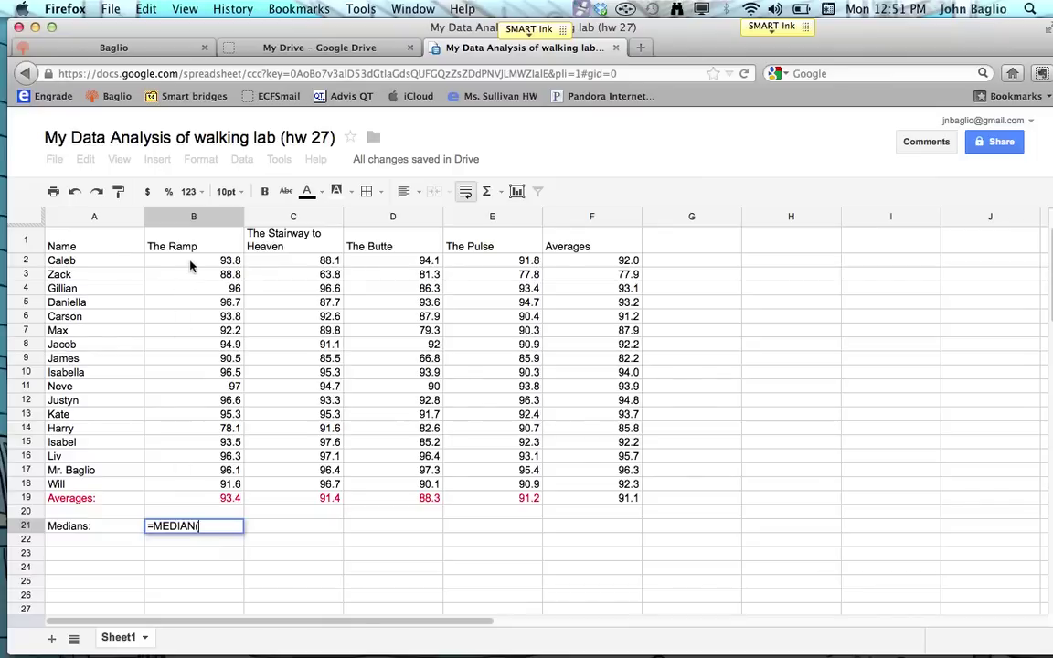
left_click_drag(188, 261, 177, 484)
type(")")
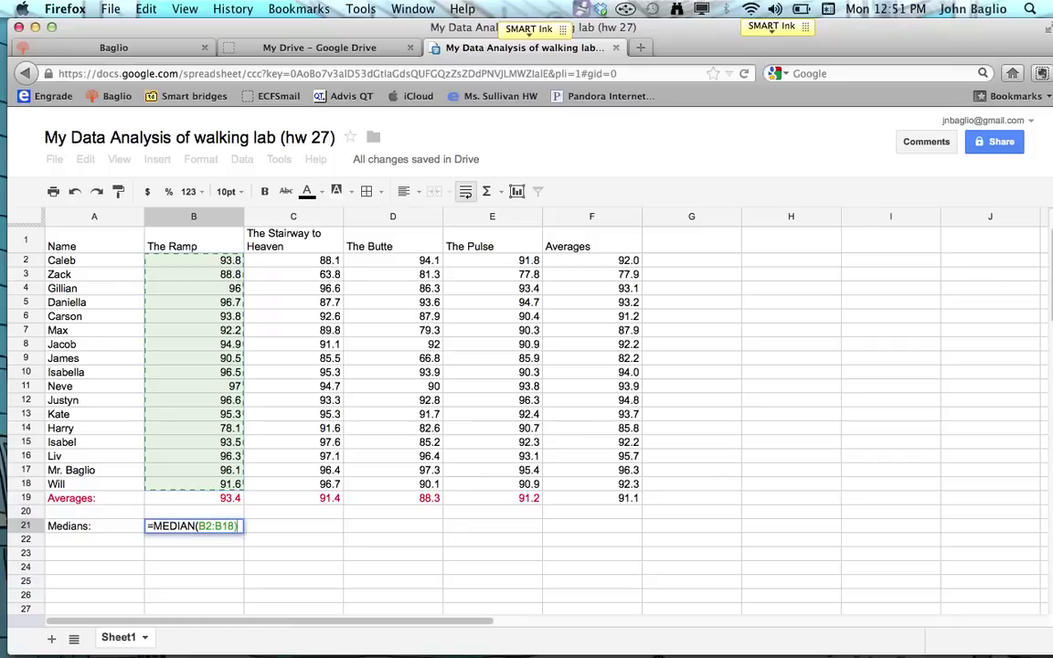
key("Return")
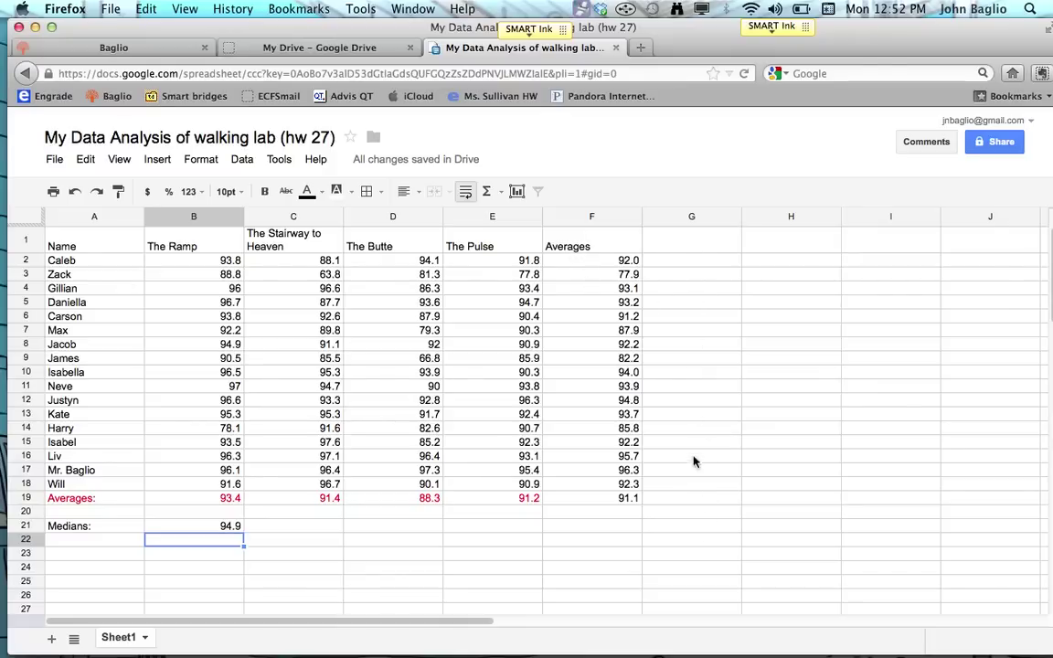
Set the text colour of A21:B21 ('Medians:' and 94.9) to blue.
left_click_drag(86, 528, 194, 527)
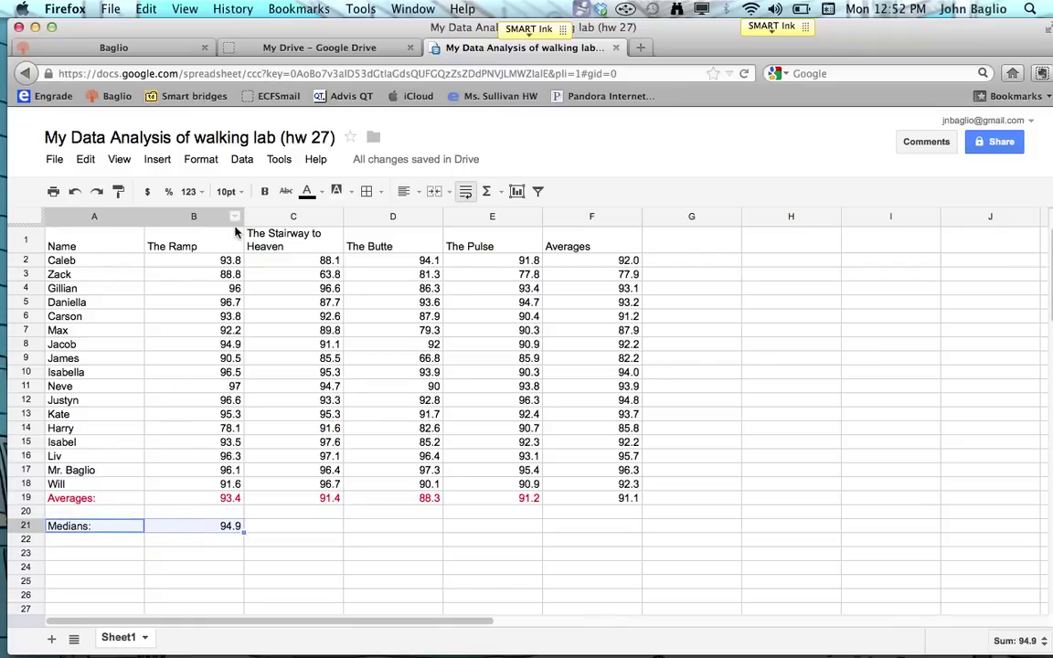
left_click(321, 192)
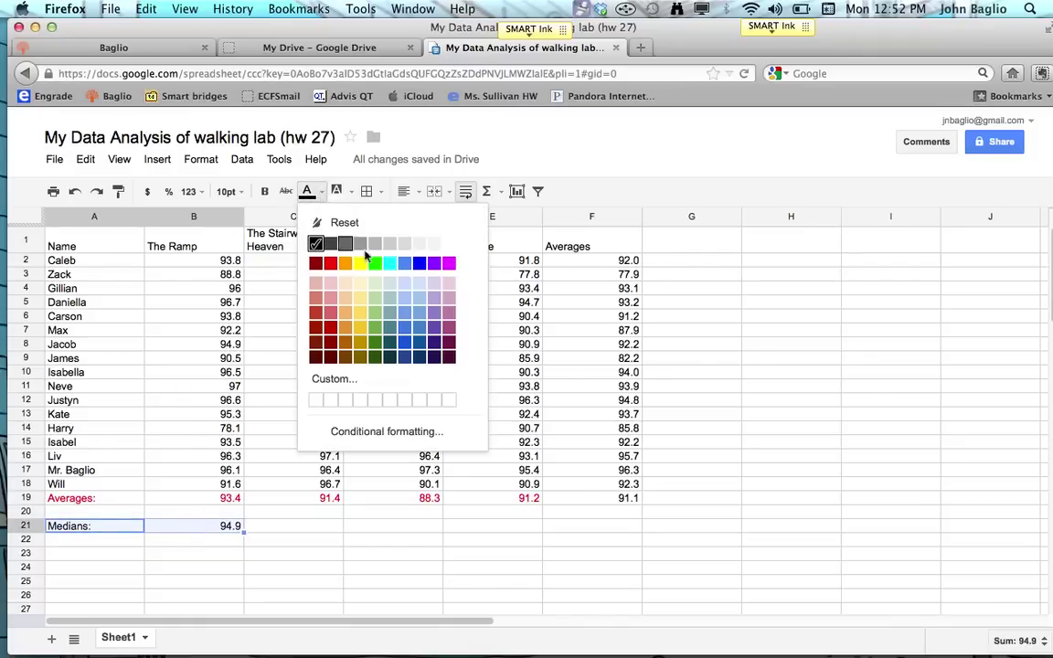
left_click(419, 263)
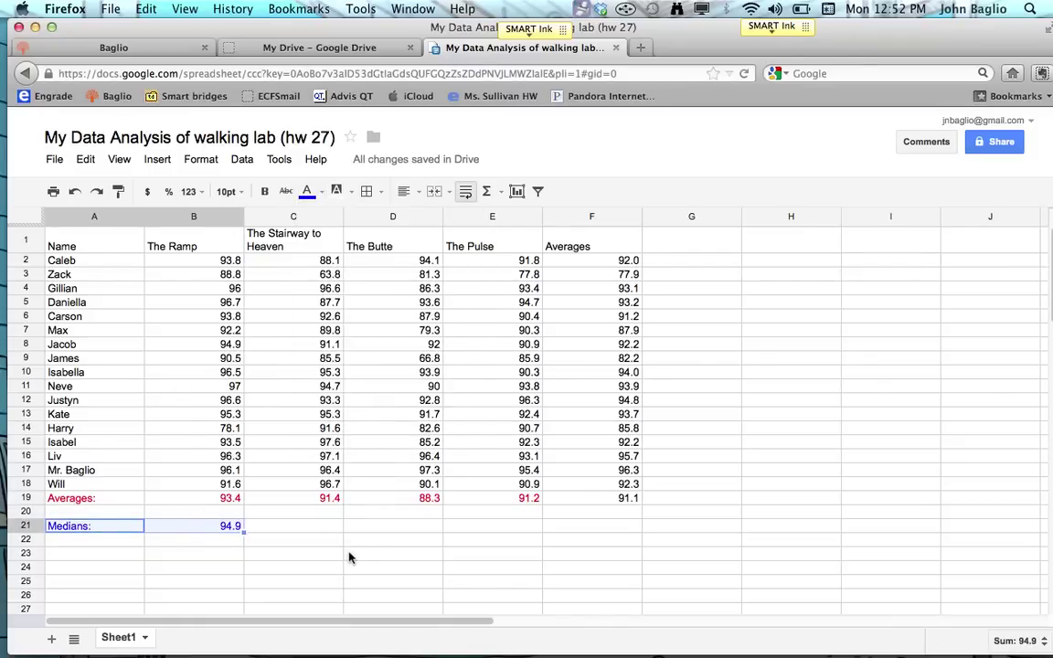
left_click(348, 555)
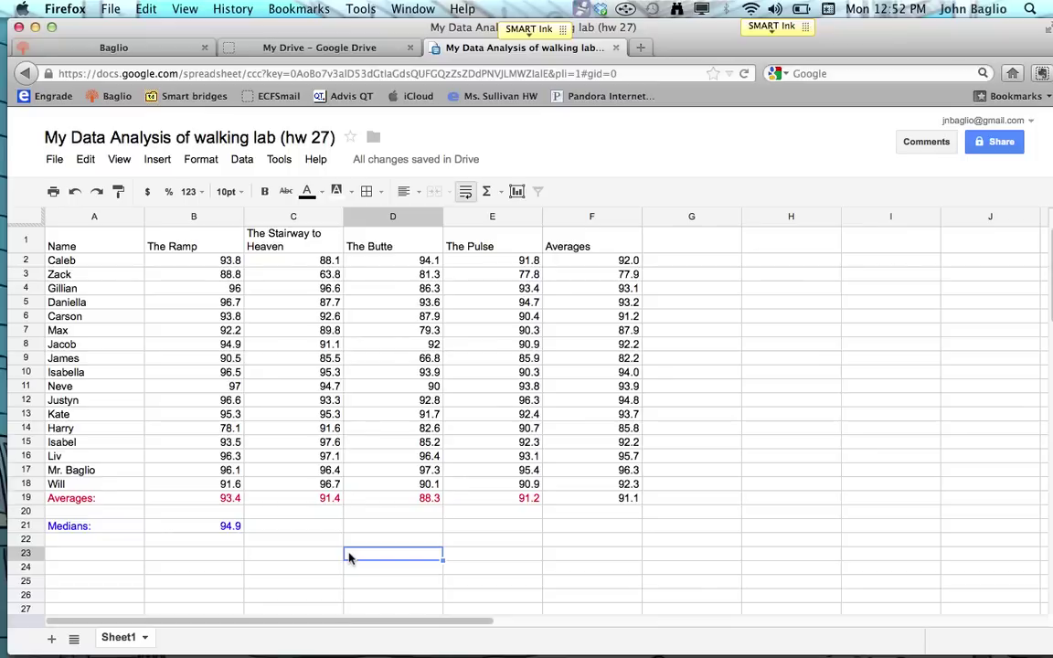
left_click(95, 557)
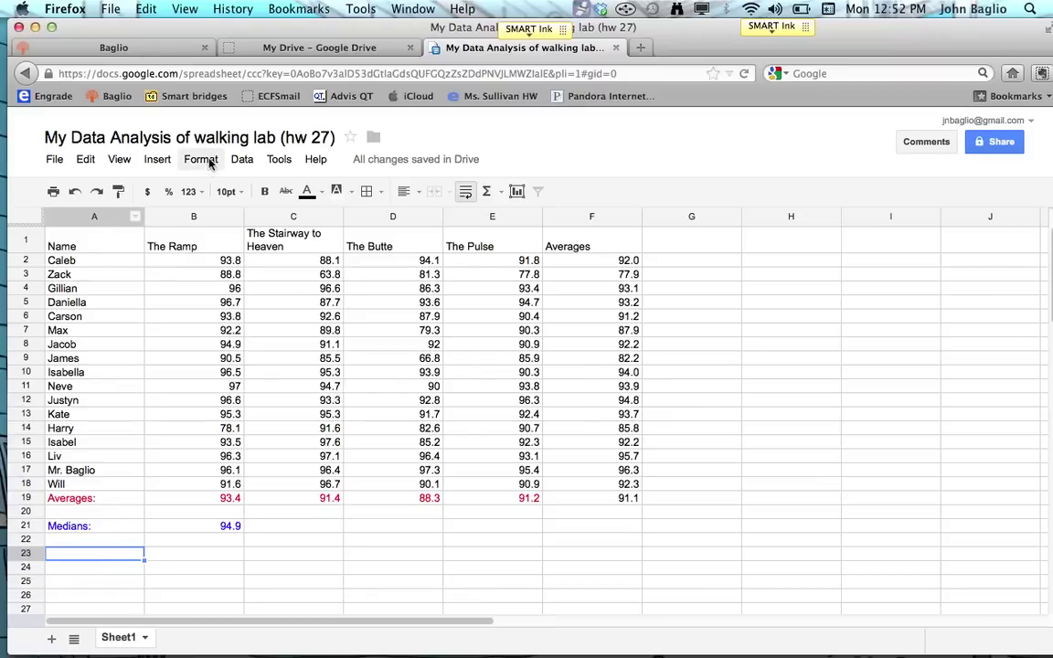
left_click(284, 161)
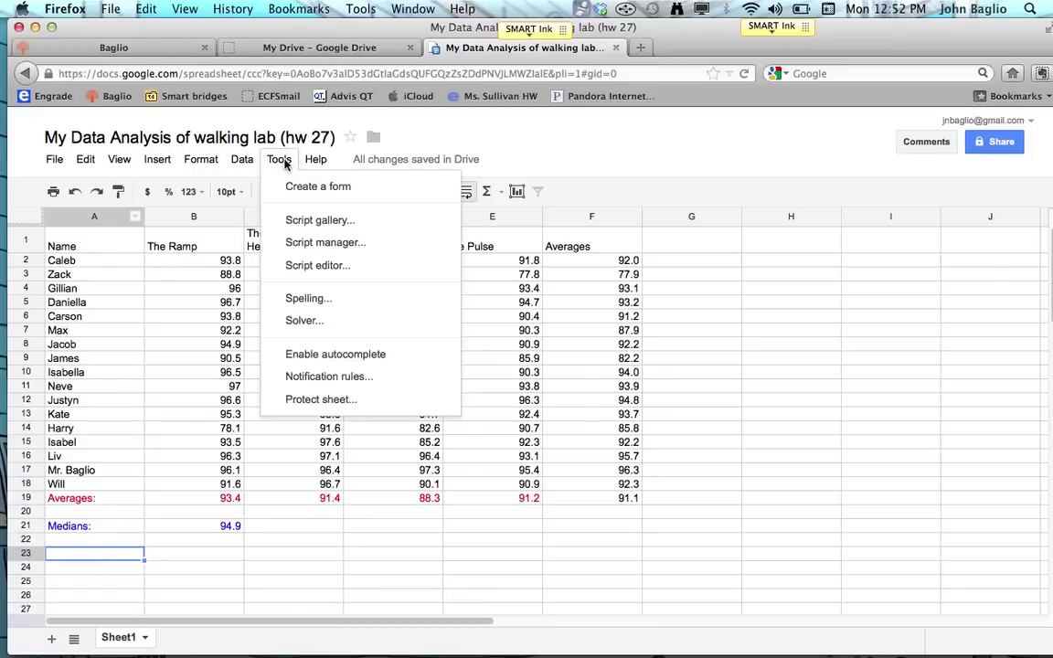
mouse_move(244, 161)
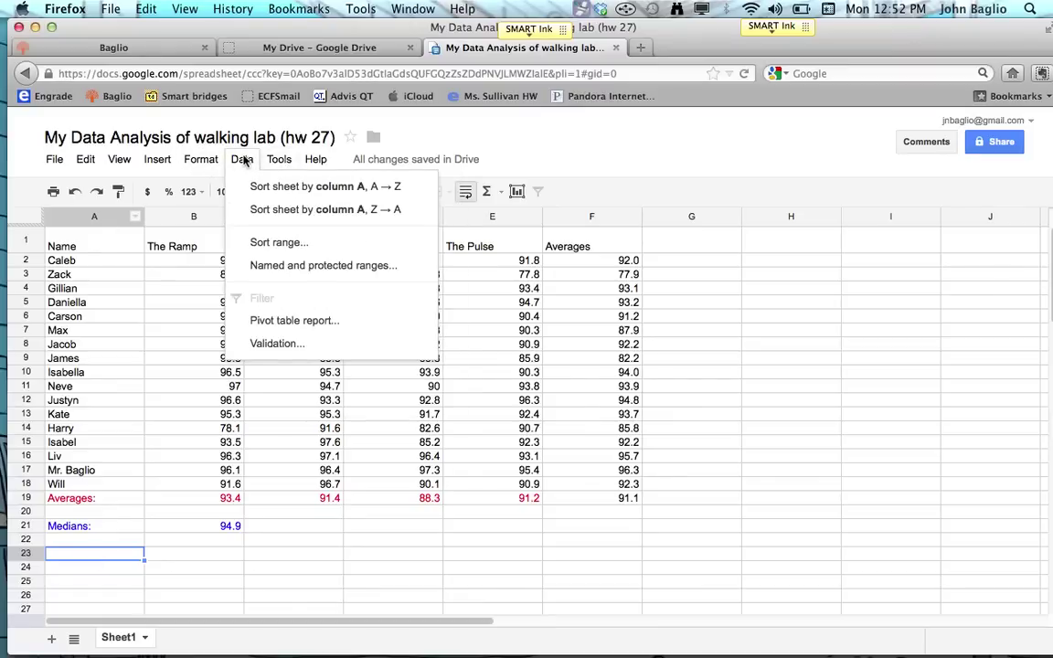
mouse_move(208, 161)
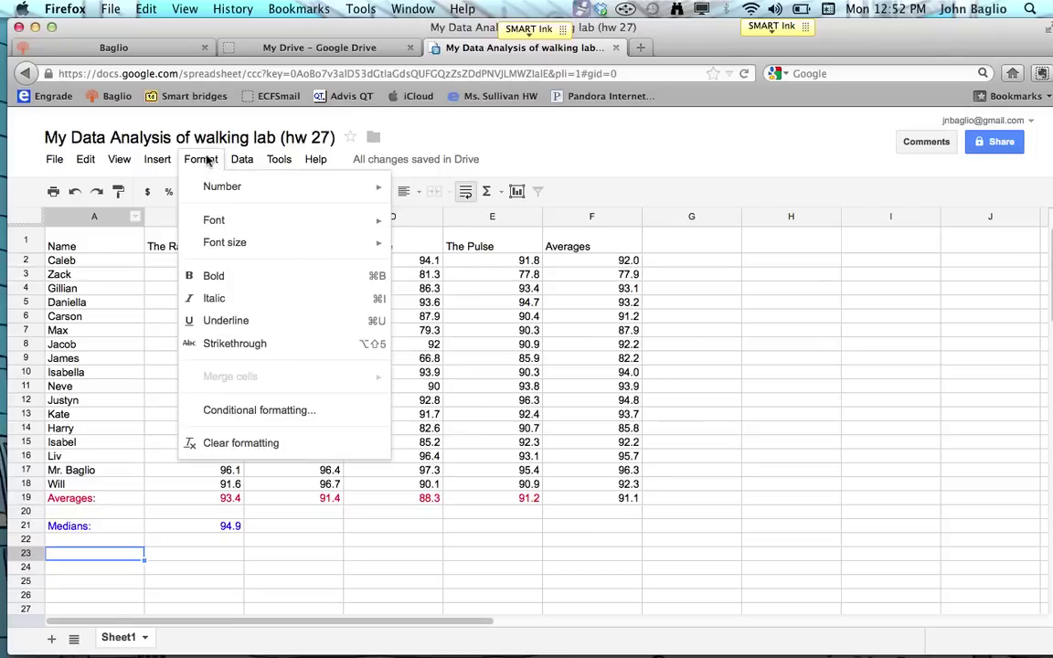
mouse_move(114, 162)
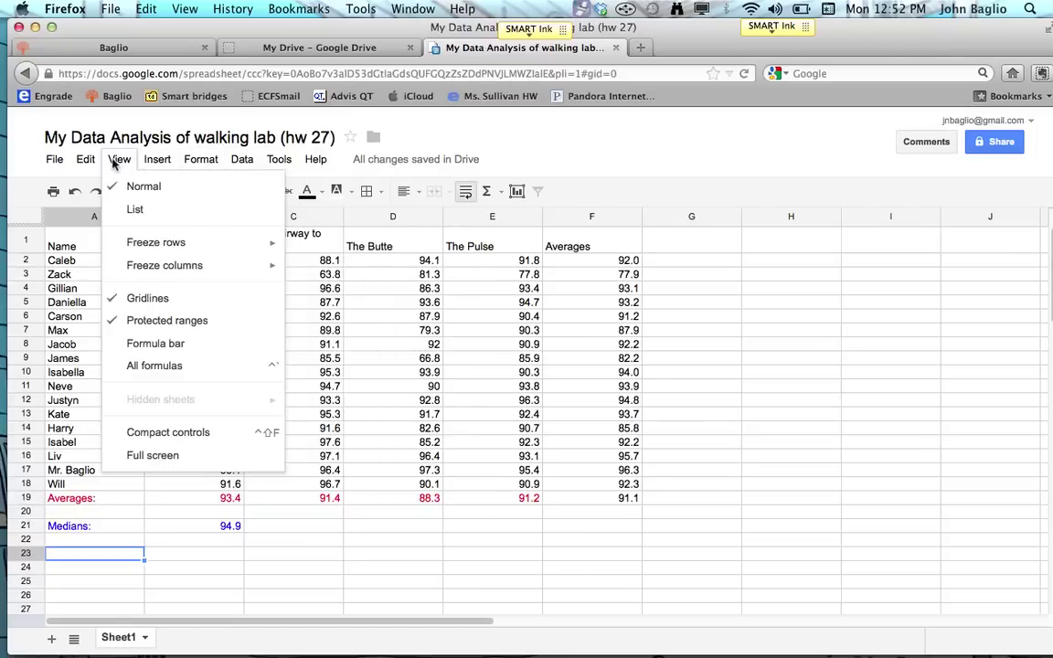
mouse_move(82, 161)
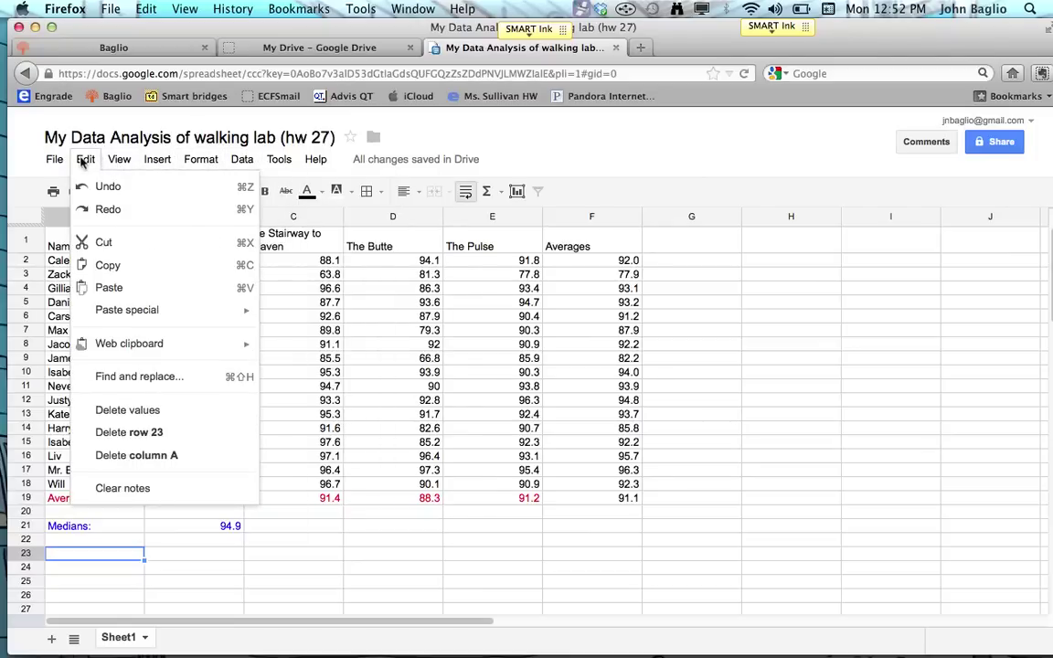
left_click(488, 134)
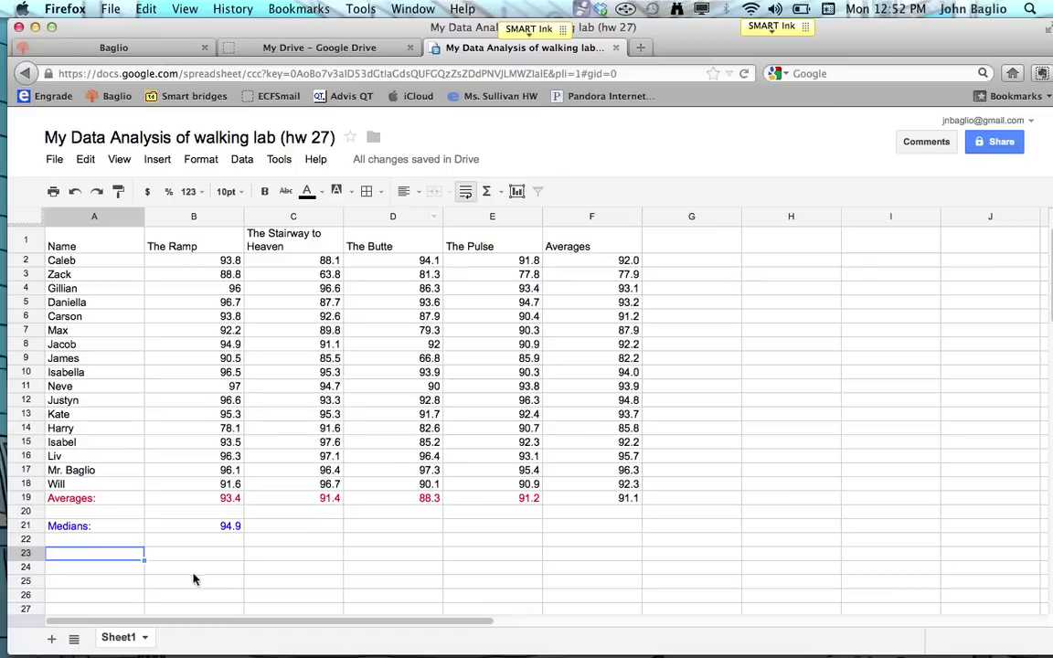